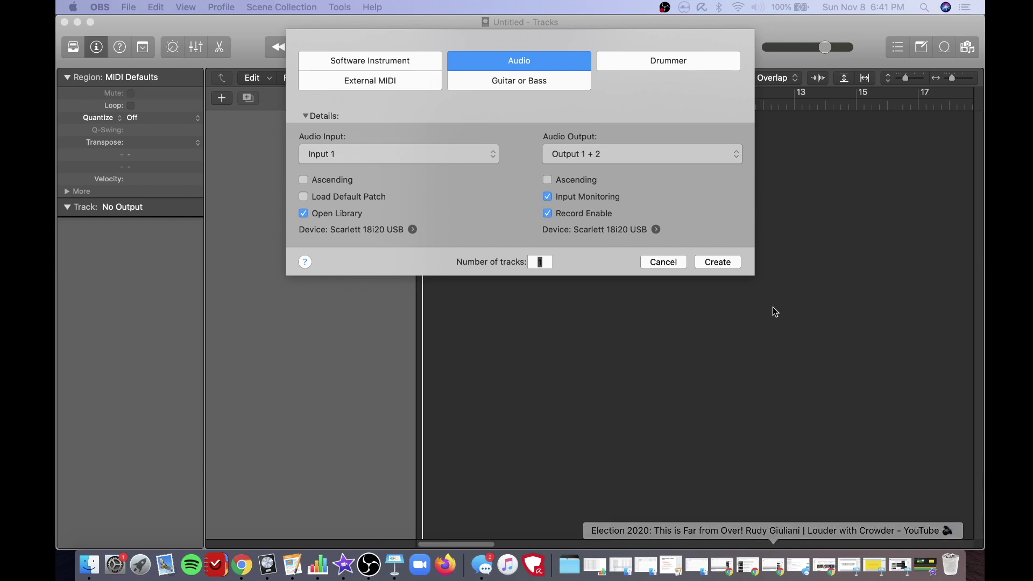
Step: Create the Audio 1 track on Input 1, then close the sound Library panel
click(718, 261)
click(719, 261)
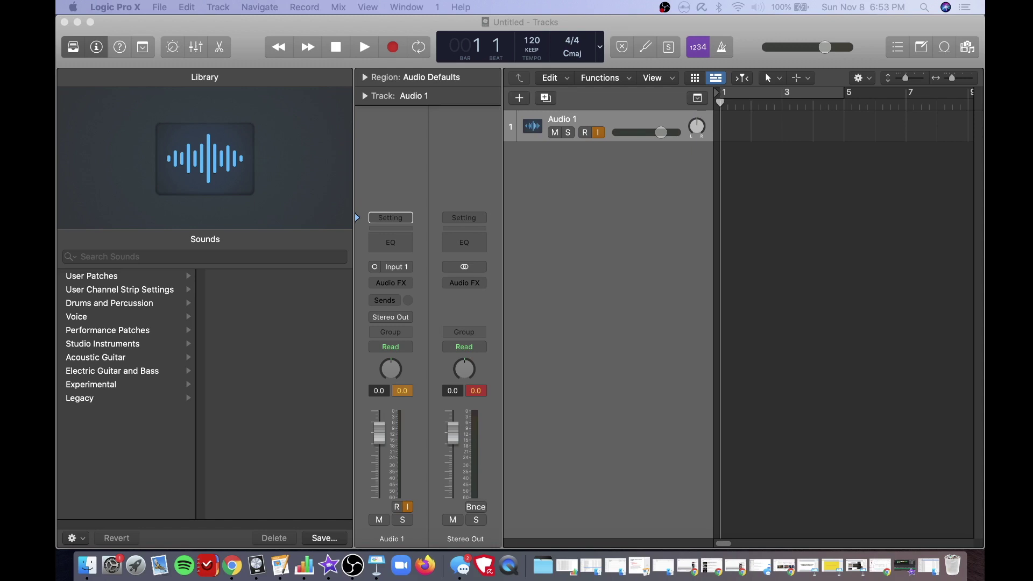
click(73, 48)
Step: Insert a Channel EQ on Audio 1 loaded with the 03 Guitar > Classic Guitar Improve preset
click(97, 48)
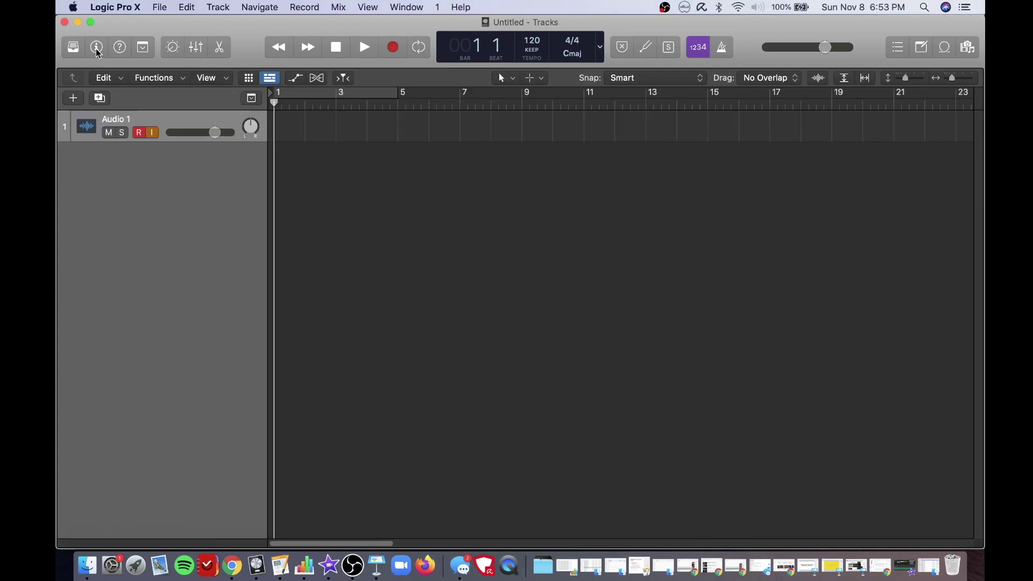
click(97, 48)
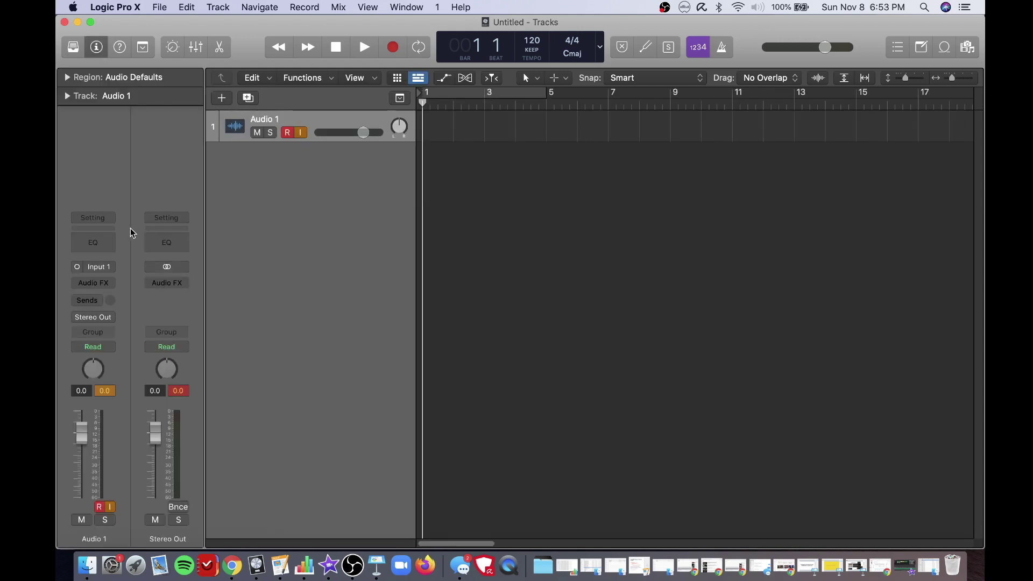
click(92, 245)
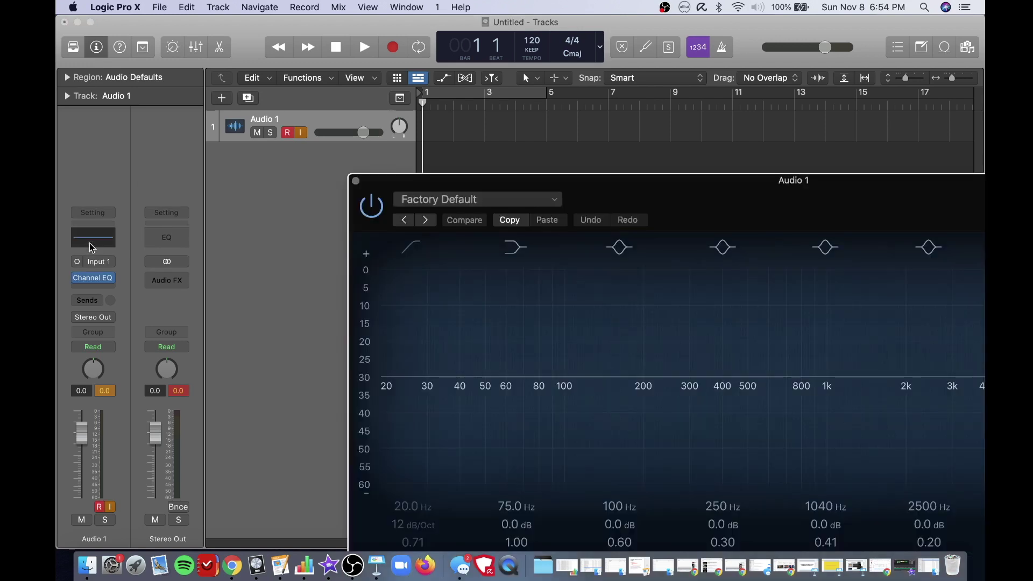
drag(685, 179, 495, 38)
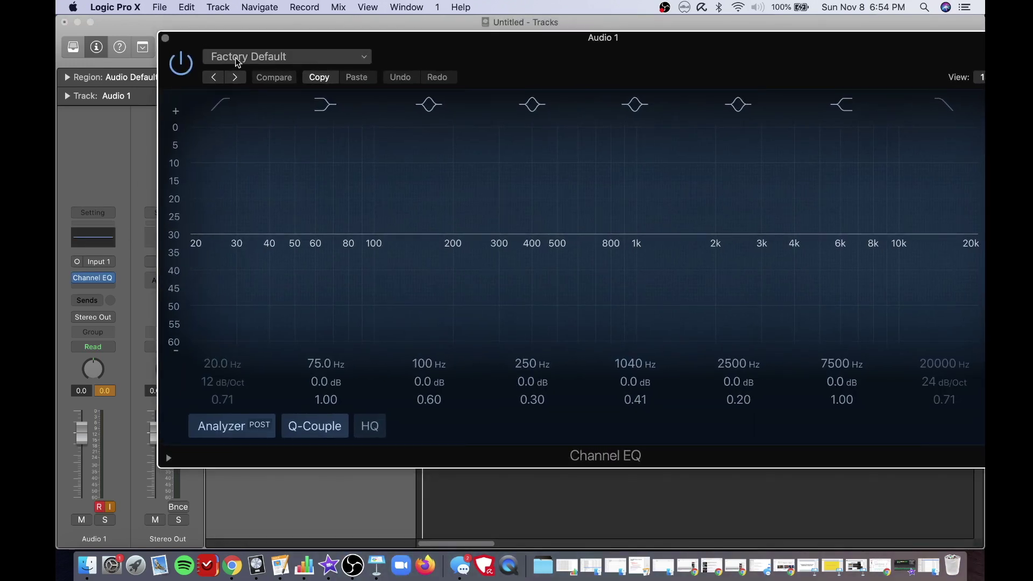
click(335, 61)
click(335, 61)
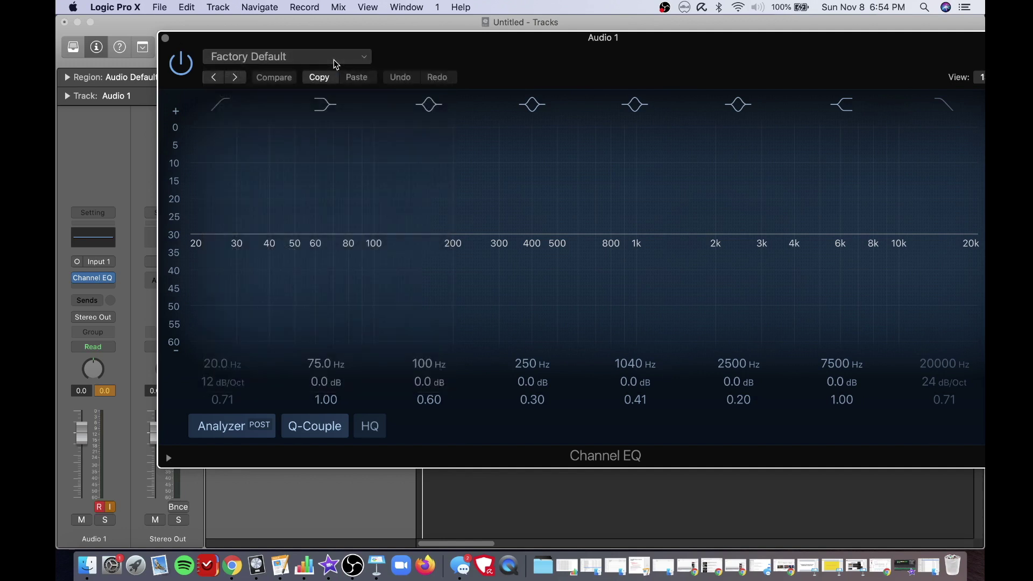
click(334, 61)
mouse_move(437, 345)
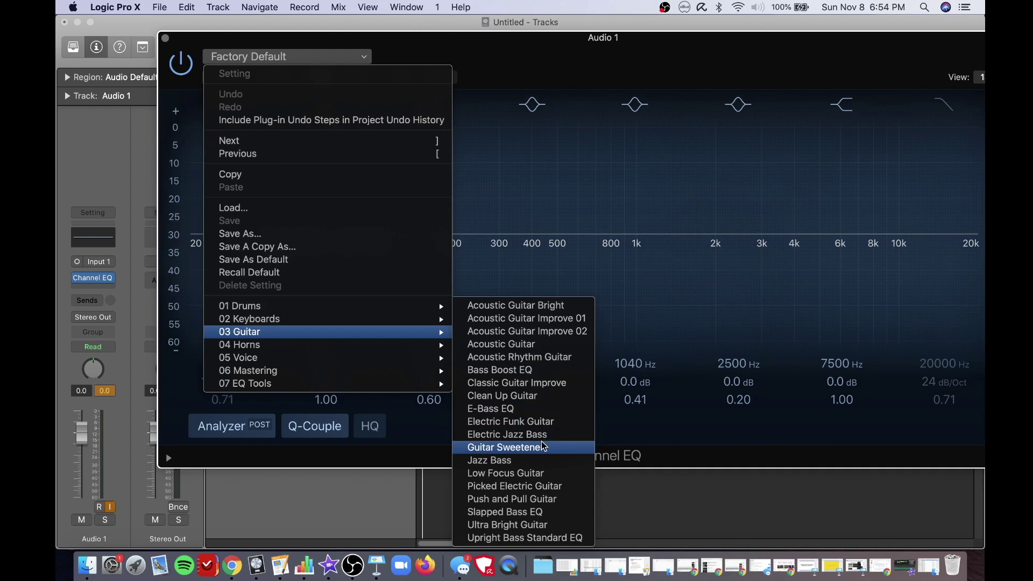
click(538, 388)
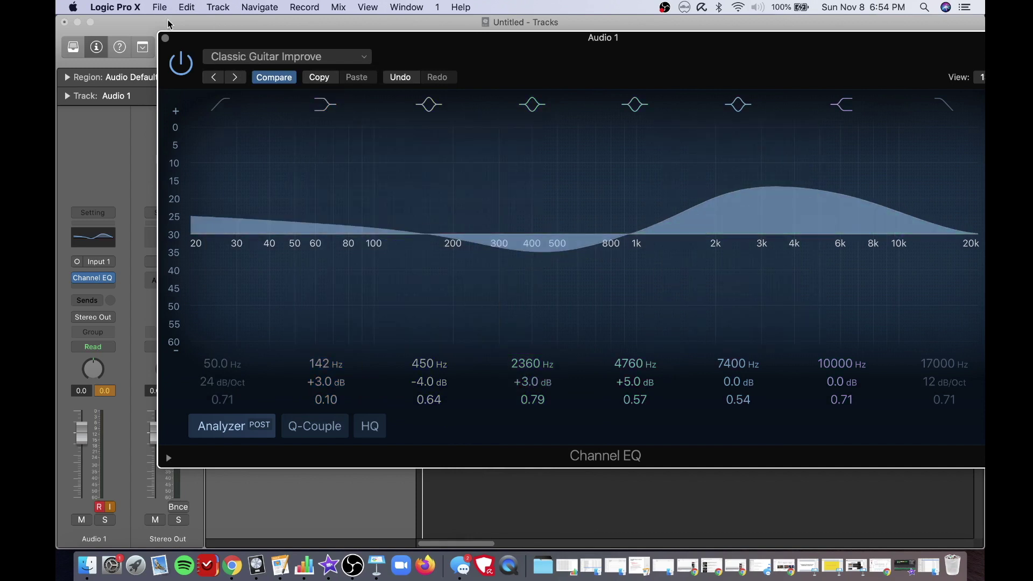
click(165, 38)
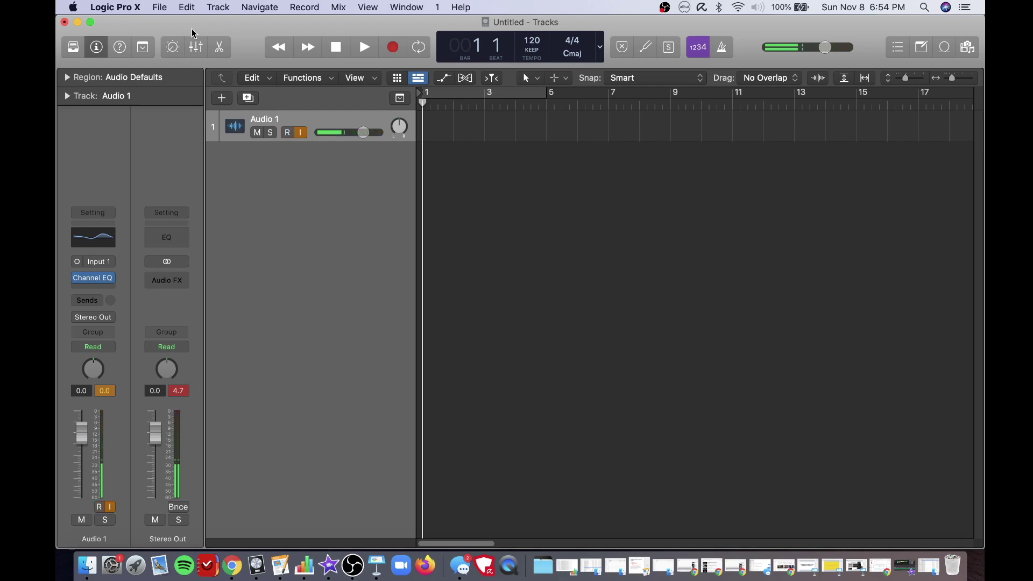
Step: Add a mono Amp Designer after the EQ, using a Dynamic 57 mic nudged across the cabinet
click(97, 289)
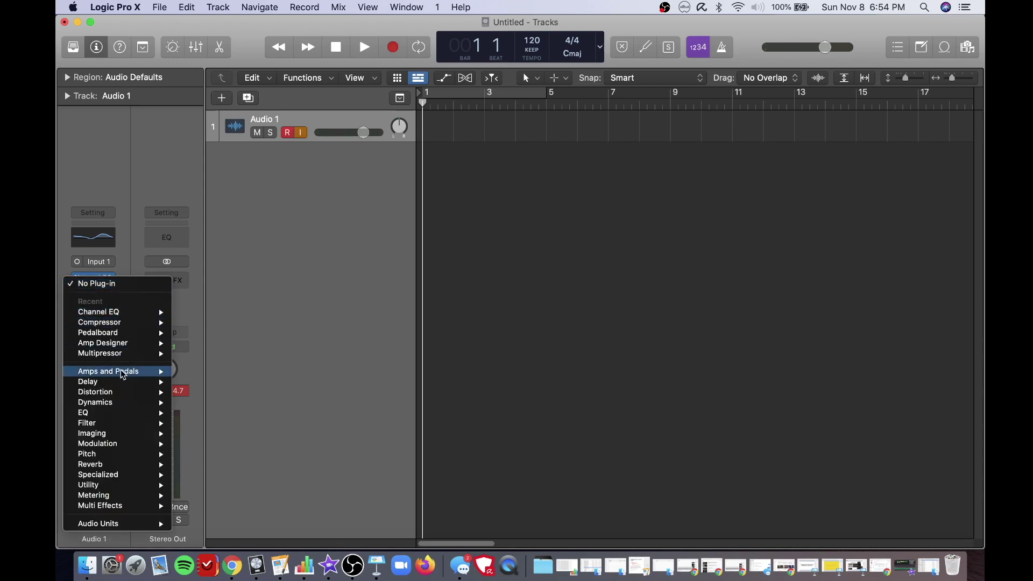
mouse_move(124, 375)
mouse_move(234, 376)
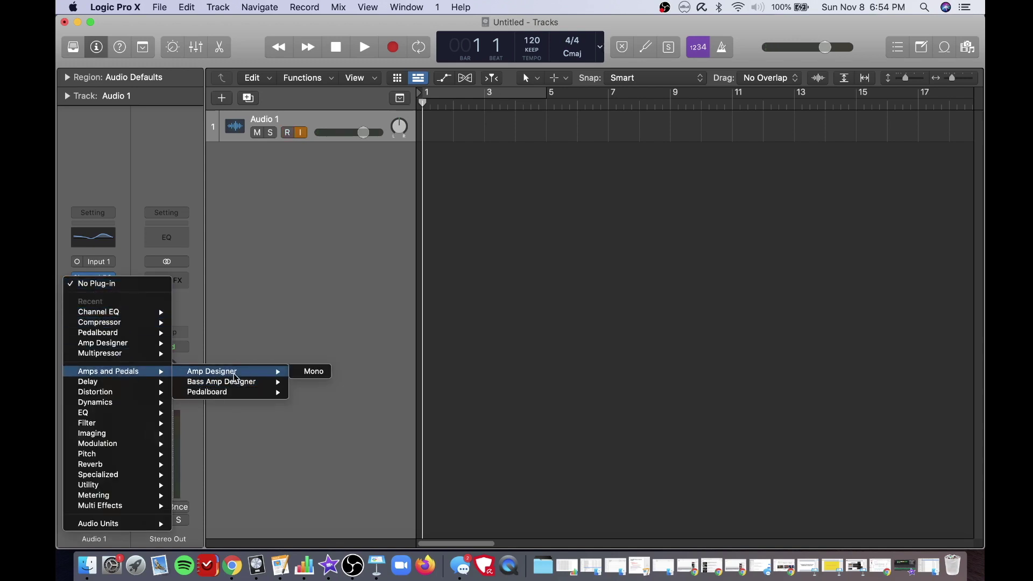
click(316, 375)
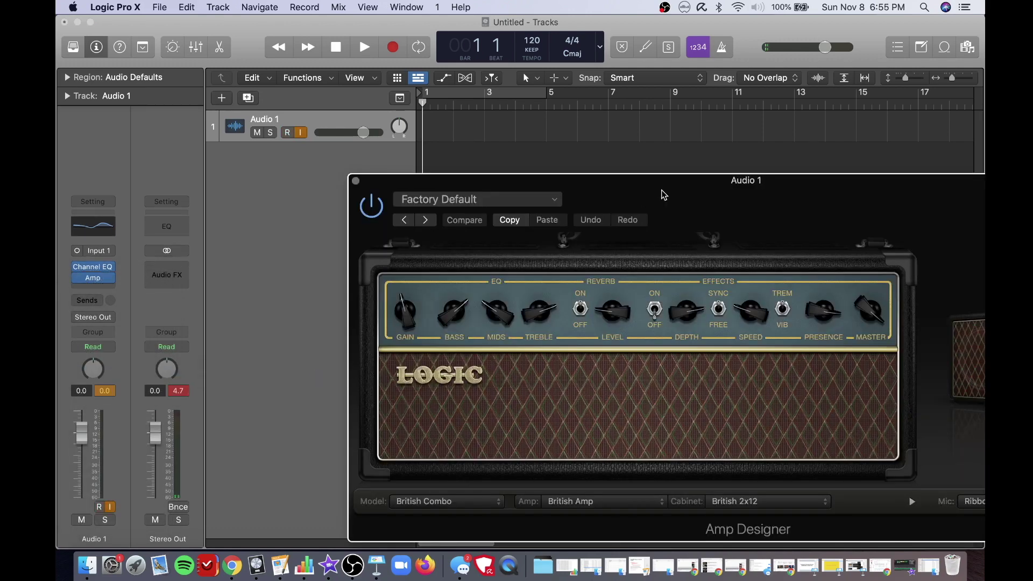
drag(663, 188, 399, 63)
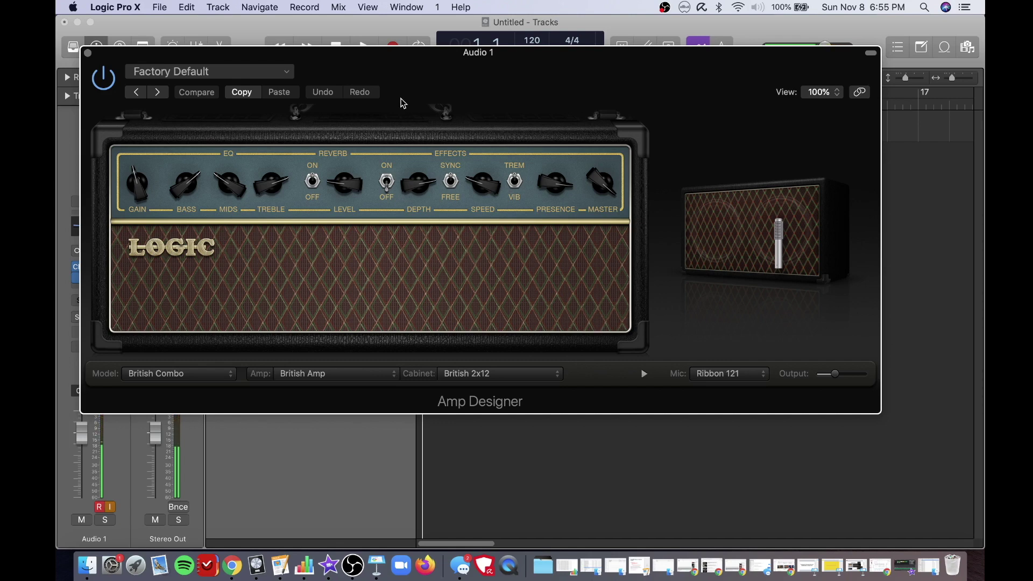
click(759, 376)
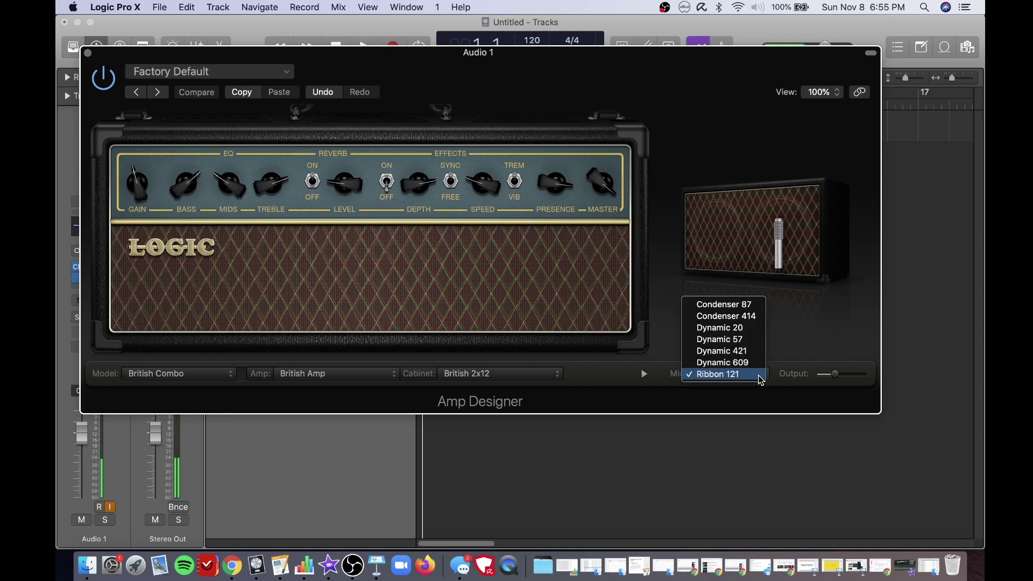
click(732, 342)
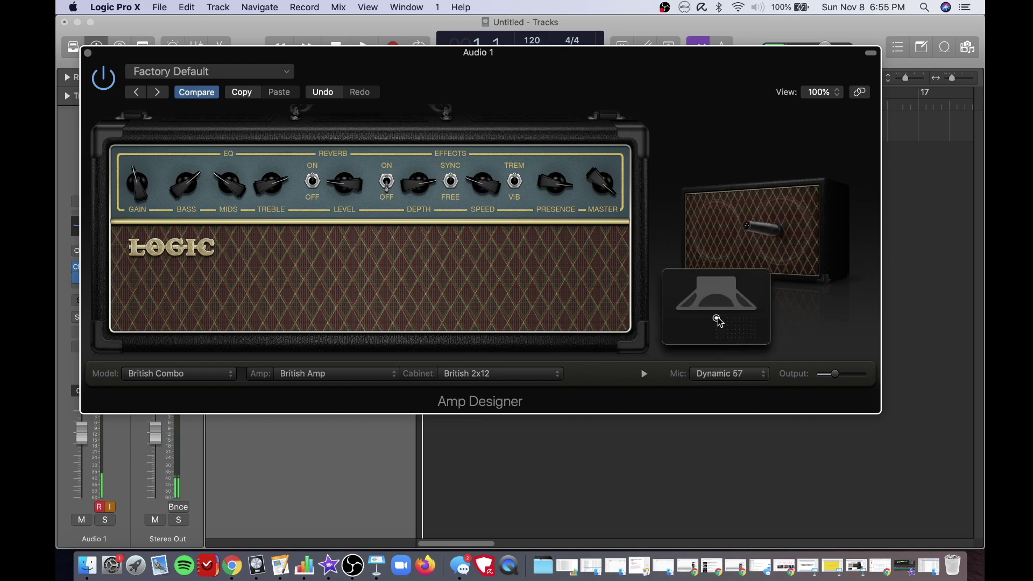
drag(719, 322, 733, 330)
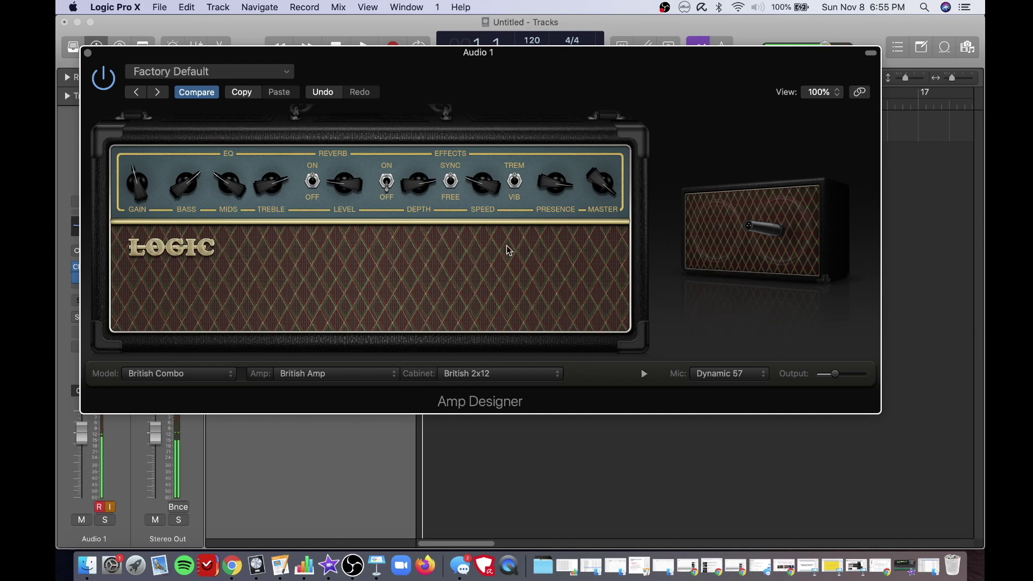
click(88, 53)
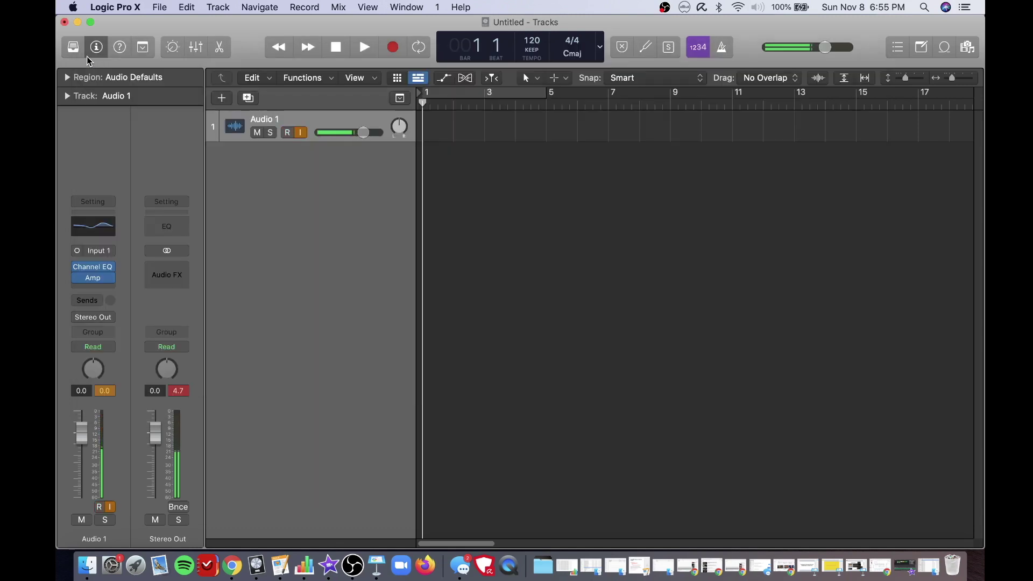
Step: Insert a mono Compressor after the amp with the 03 Guitars > Guitar Electric preset
click(99, 284)
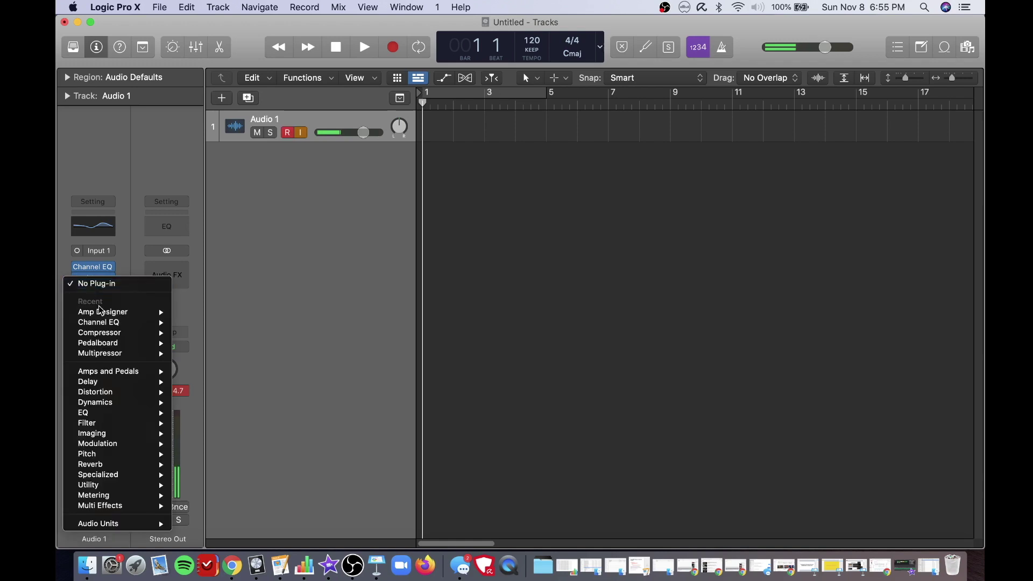
mouse_move(113, 335)
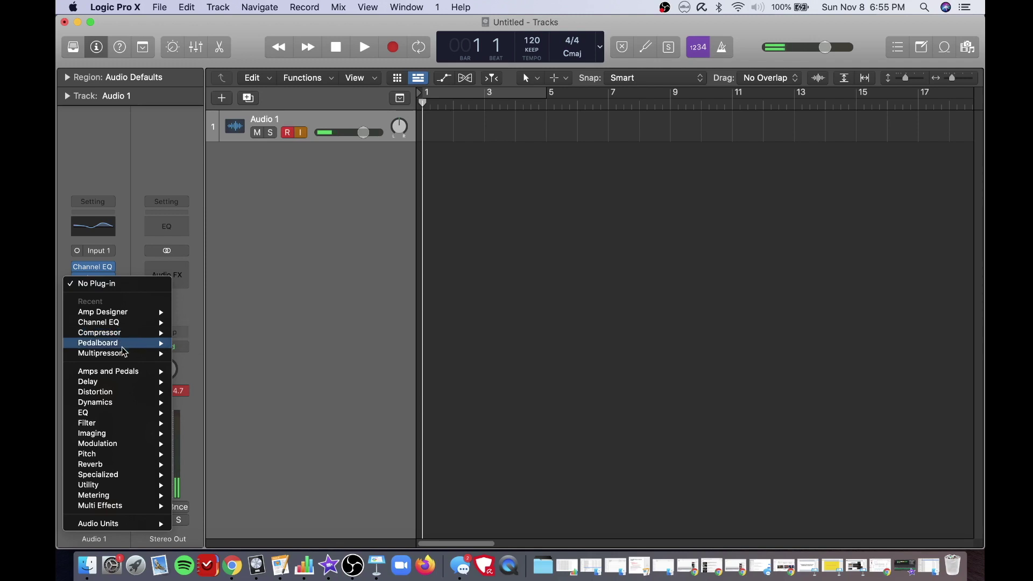
mouse_move(137, 407)
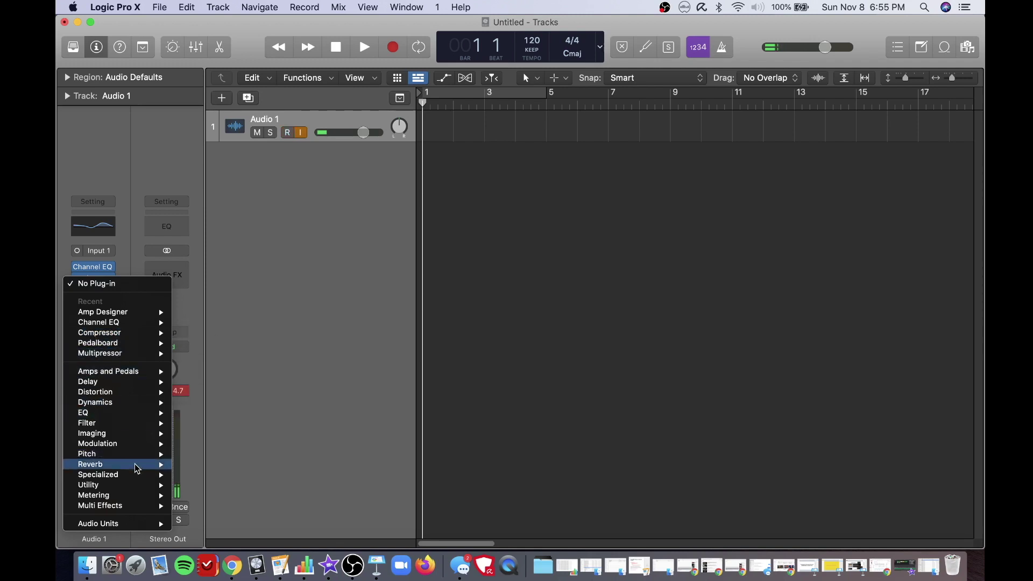
mouse_move(137, 468)
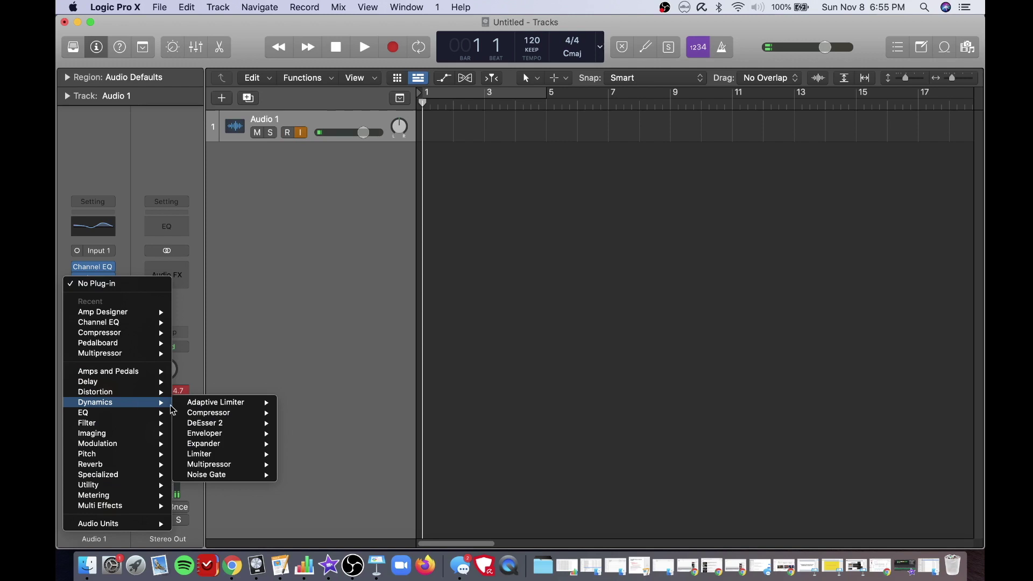
mouse_move(196, 415)
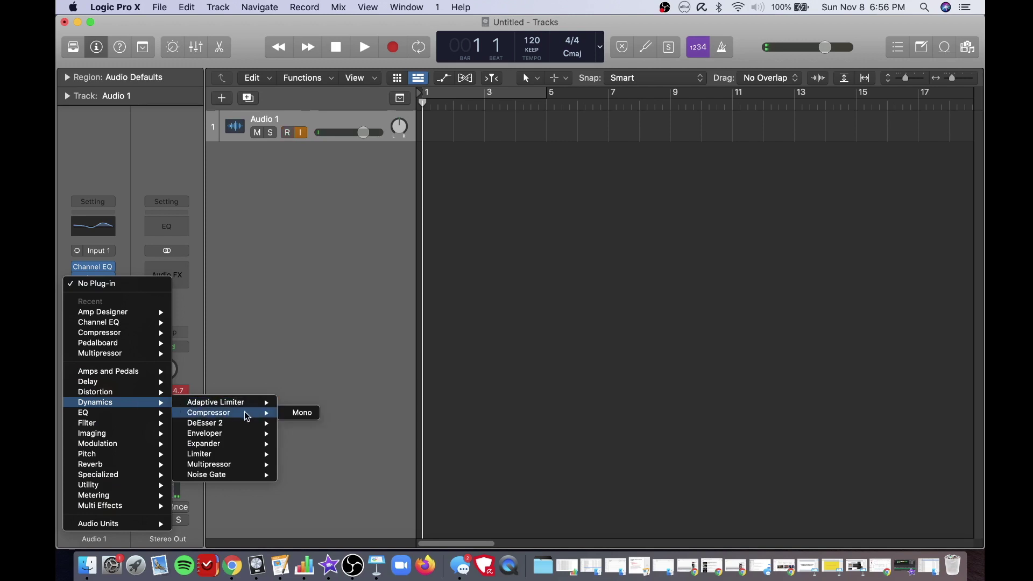
click(303, 417)
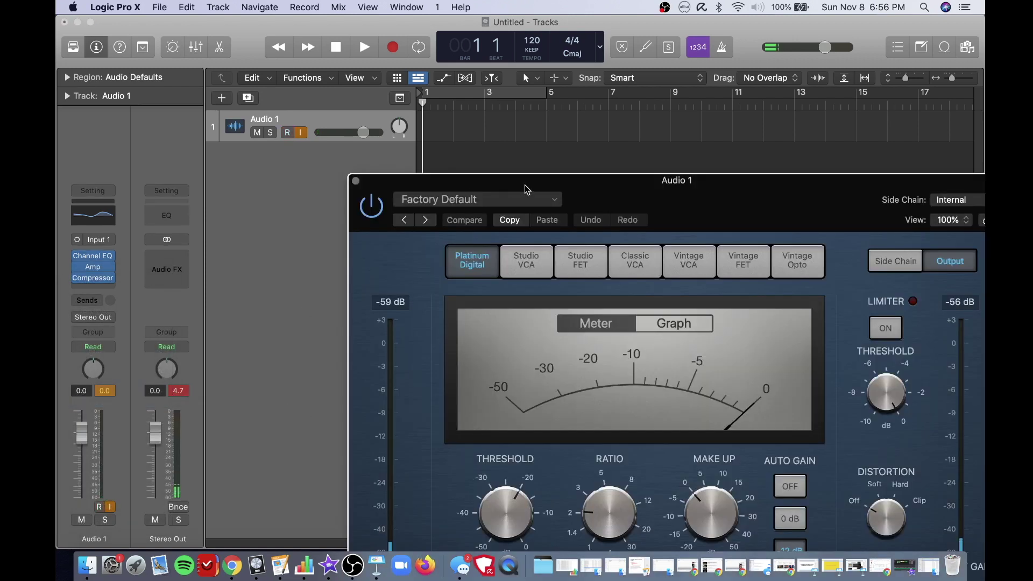
drag(524, 187, 295, 21)
click(319, 42)
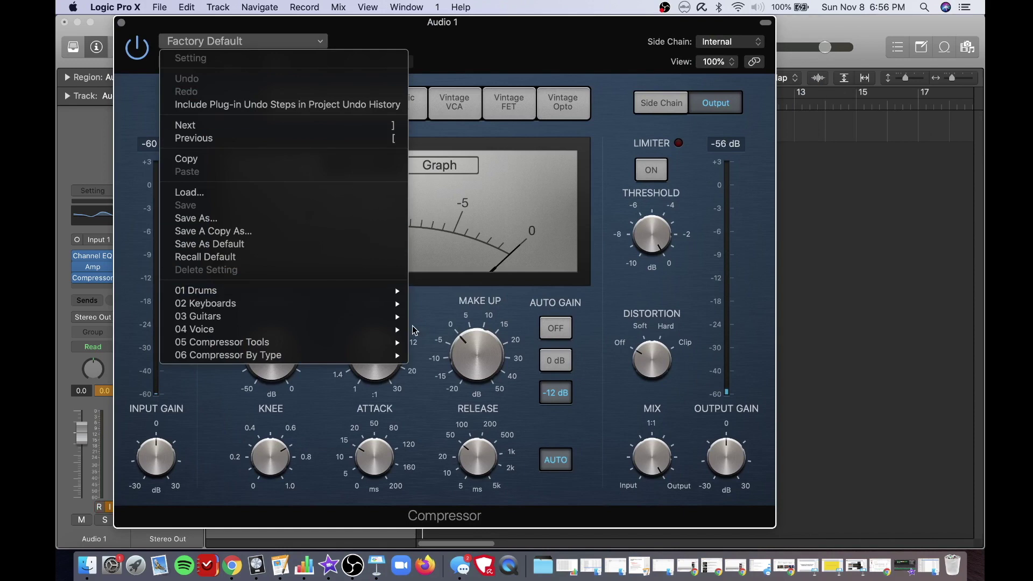
mouse_move(379, 321)
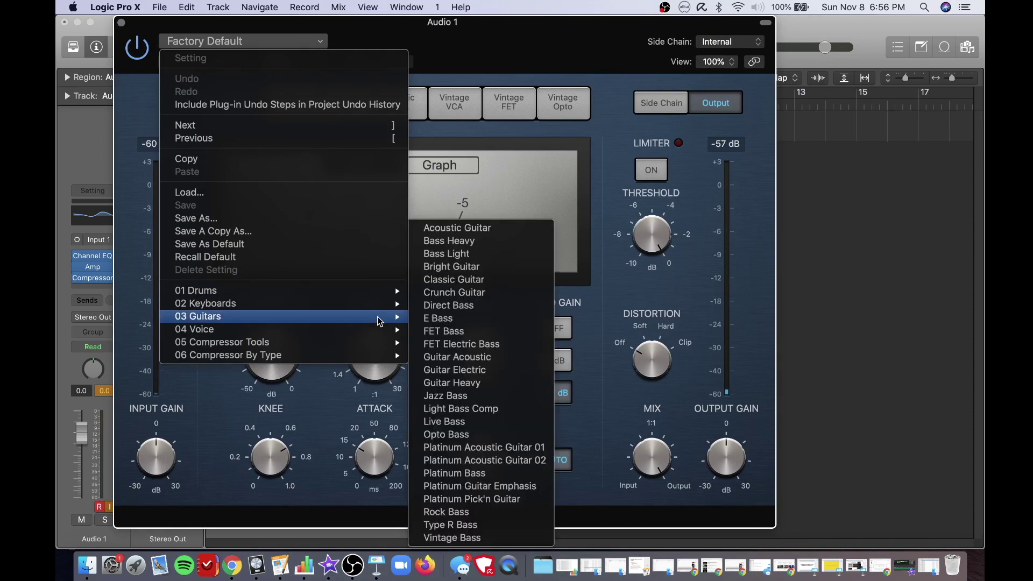
click(490, 370)
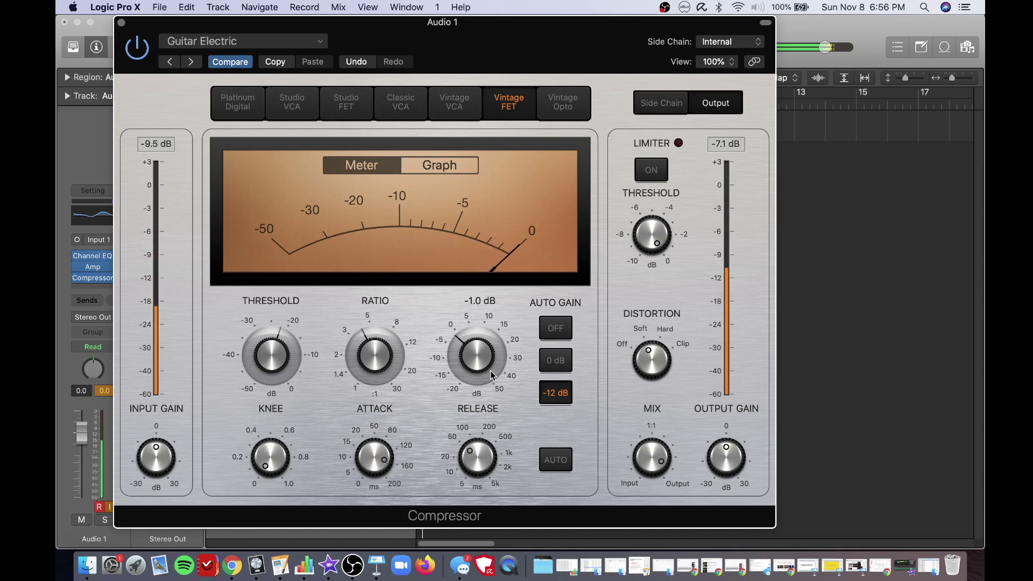
click(122, 23)
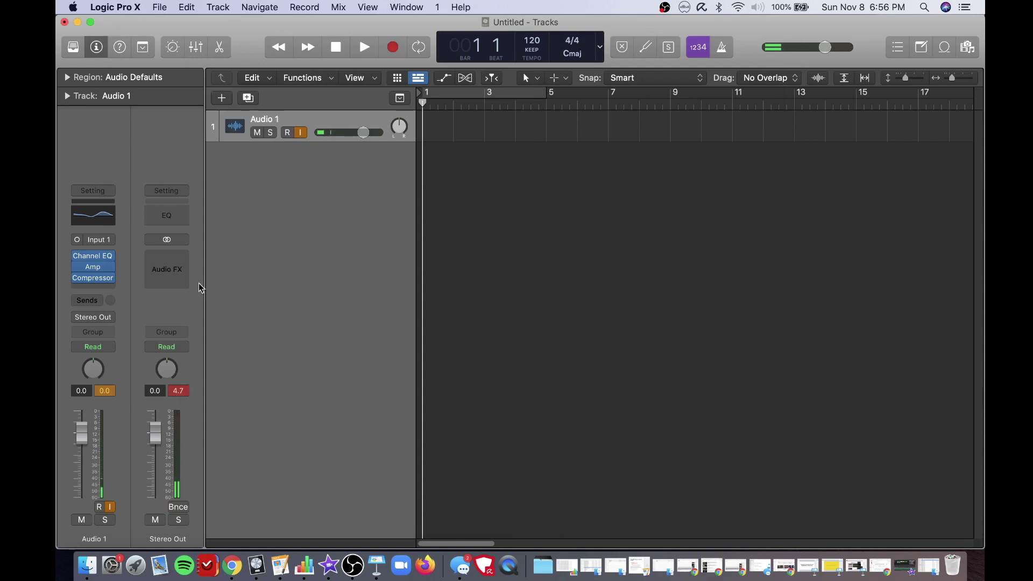
Step: Insert a mono Pedalboard after the Compressor and set its view size to 100%
click(95, 285)
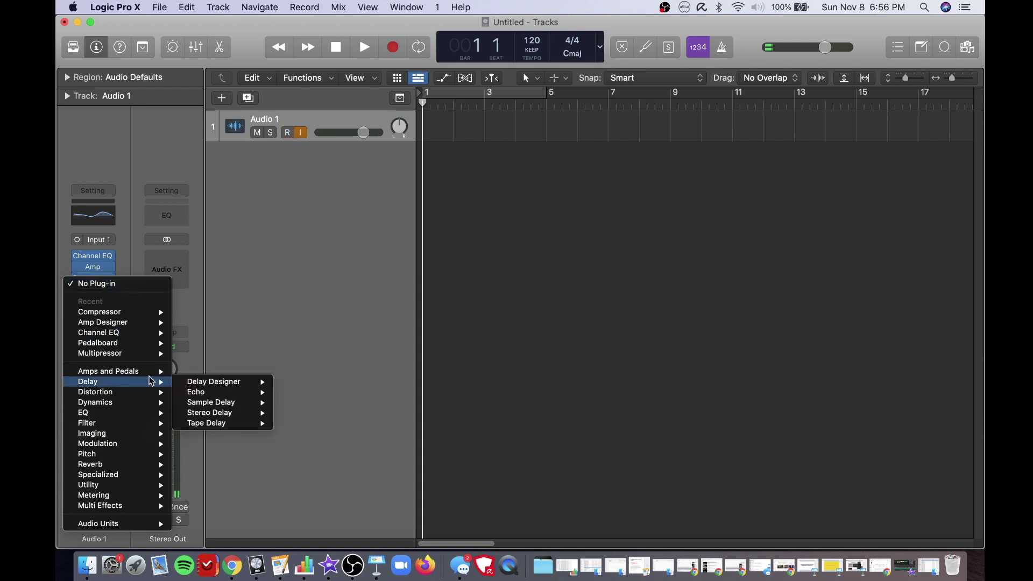
mouse_move(150, 375)
mouse_move(198, 376)
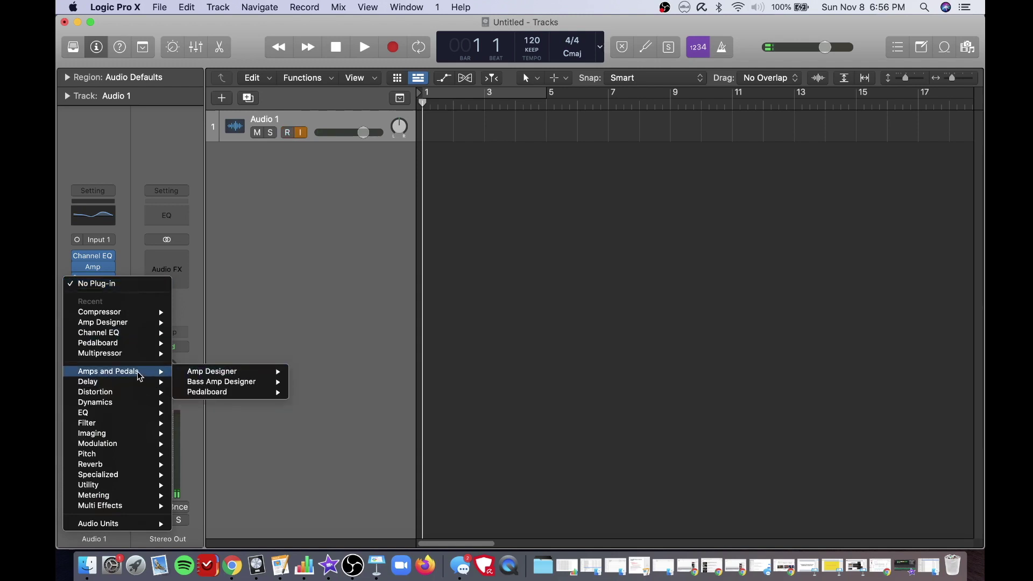
mouse_move(226, 396)
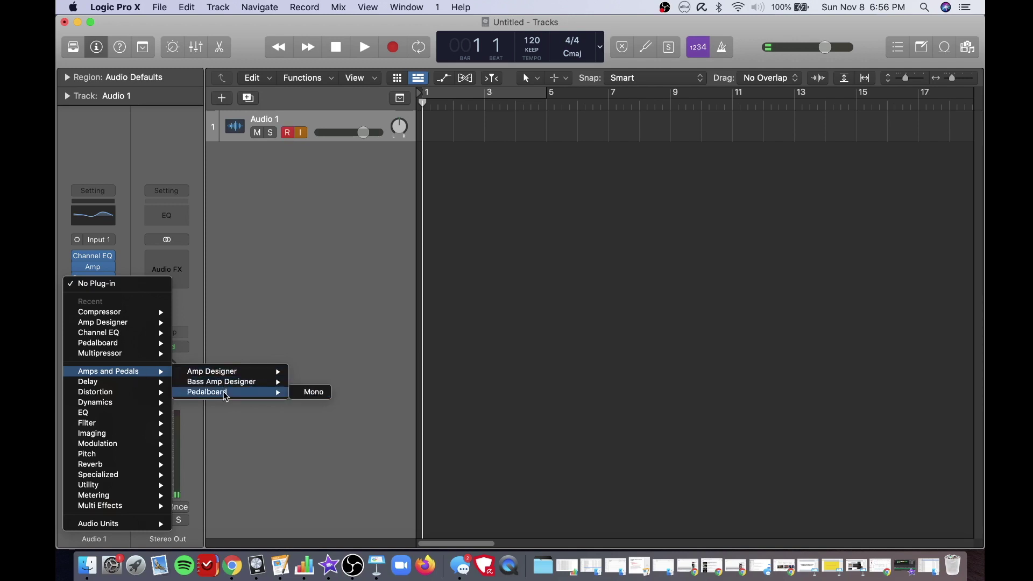
click(304, 397)
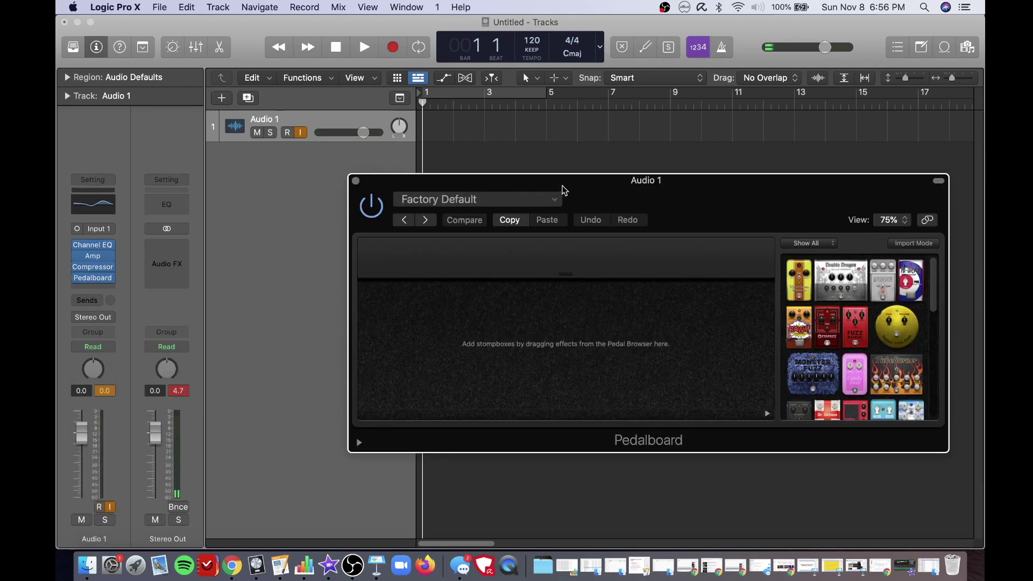
drag(674, 190, 405, 49)
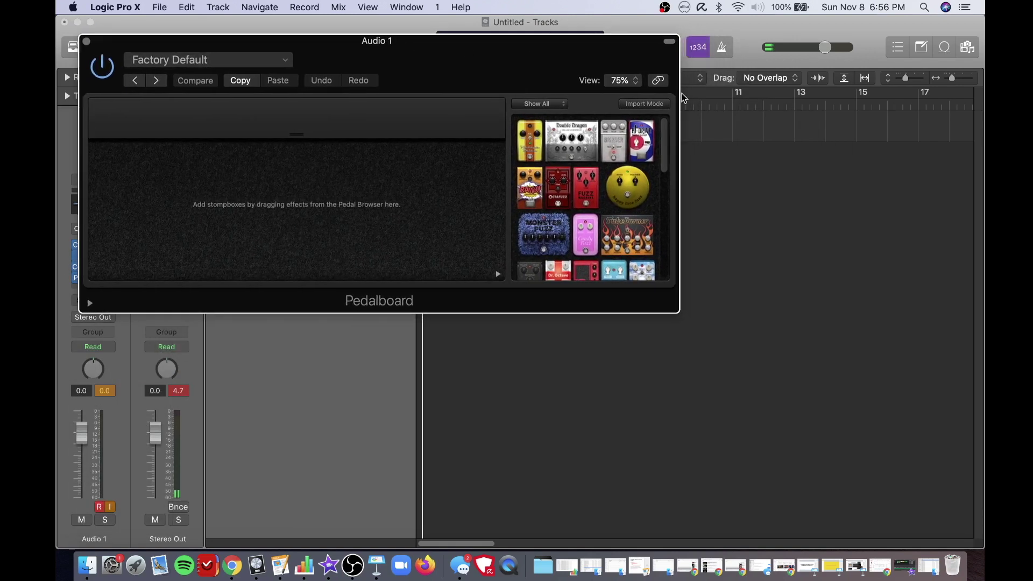
click(636, 81)
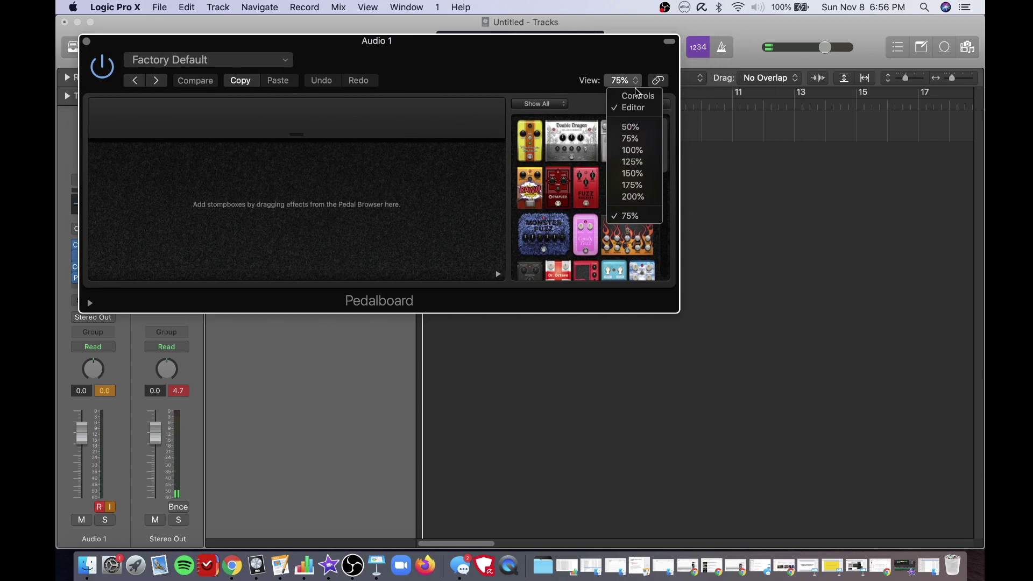
click(637, 153)
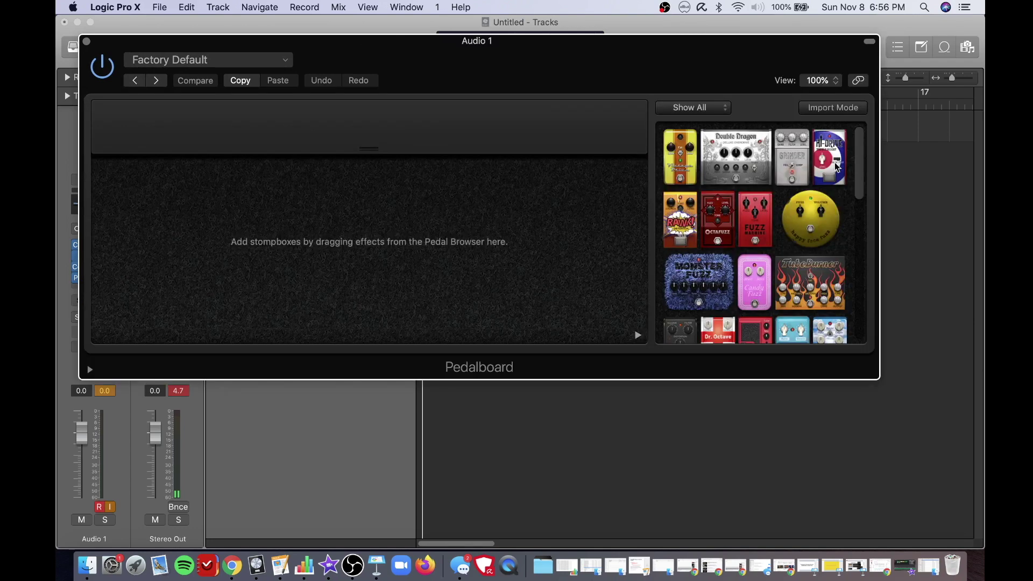
drag(860, 161, 855, 215)
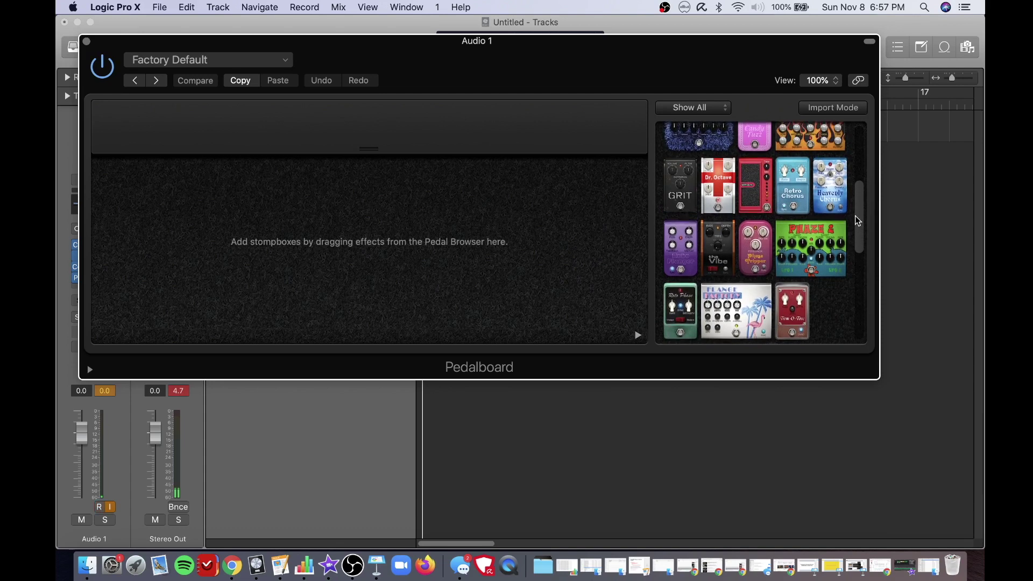
Step: Add Retro Chorus to the pedalboard with Sync on, Rate adjusted and Depth at 66%
double_click(783, 187)
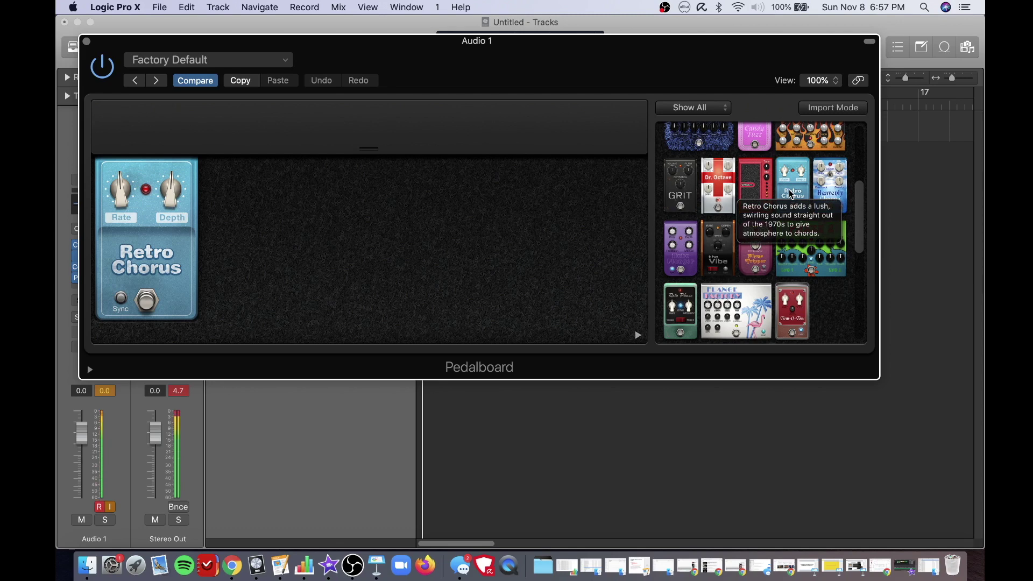
click(121, 302)
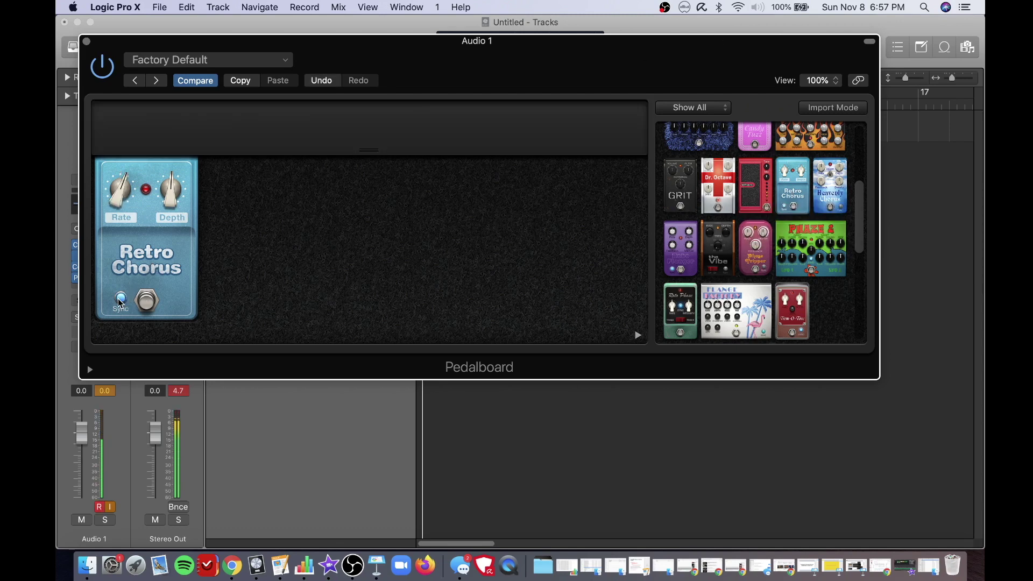
drag(114, 202, 159, 190)
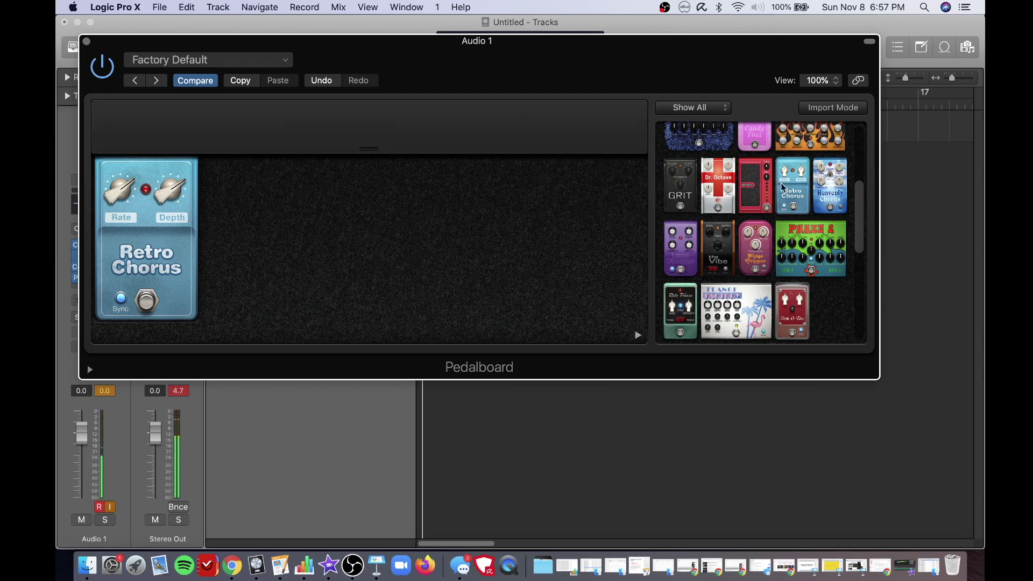
Step: Place Monster Fuzz beside Retro Chorus on the board and close the Pedalboard window
scroll(860, 246, up, 1)
drag(860, 246, 862, 225)
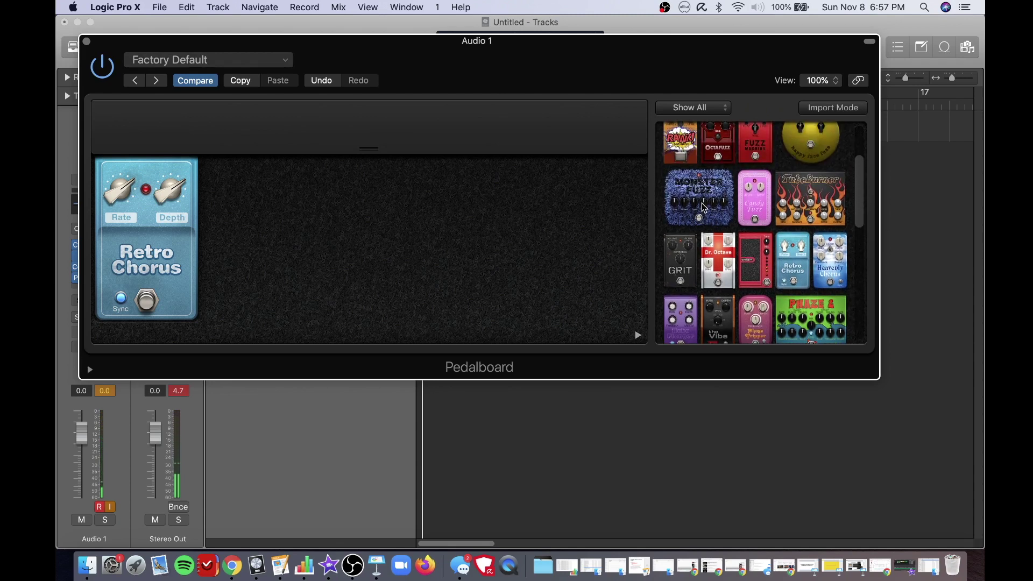
drag(705, 207, 326, 229)
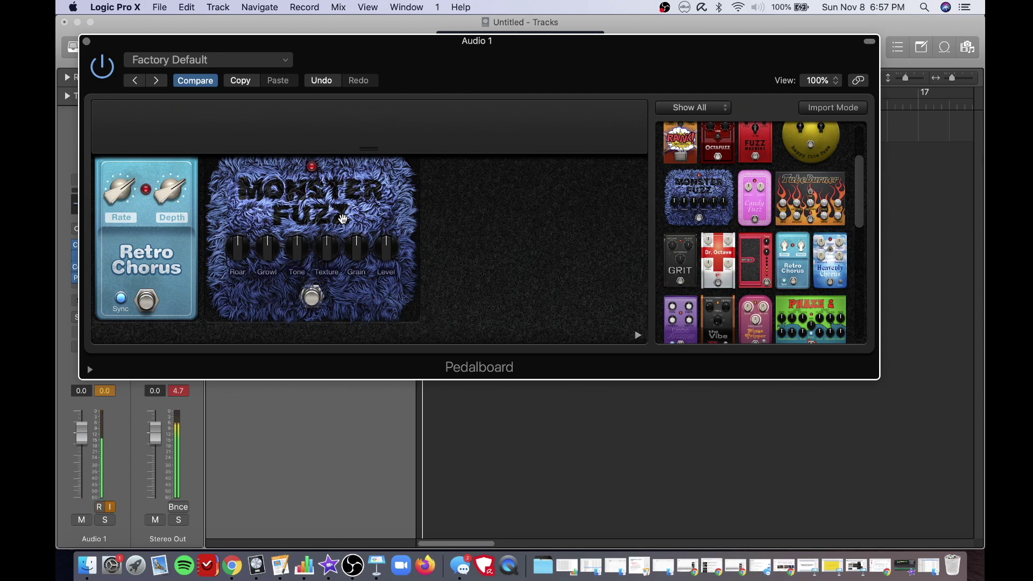
click(86, 42)
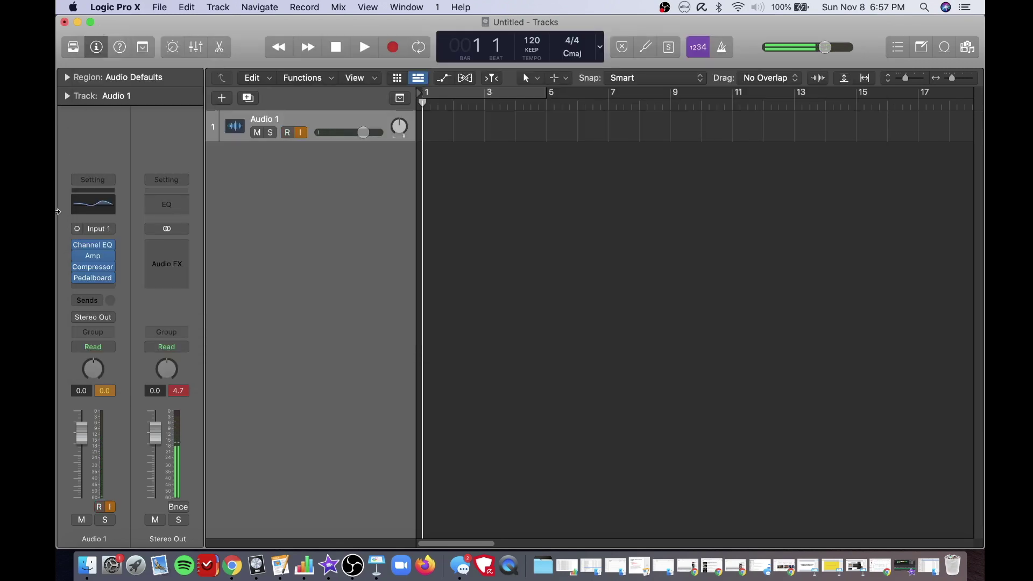
Step: Insert a mono Multipressor from Dynamics into the next empty slot after the Pedalboard
click(85, 286)
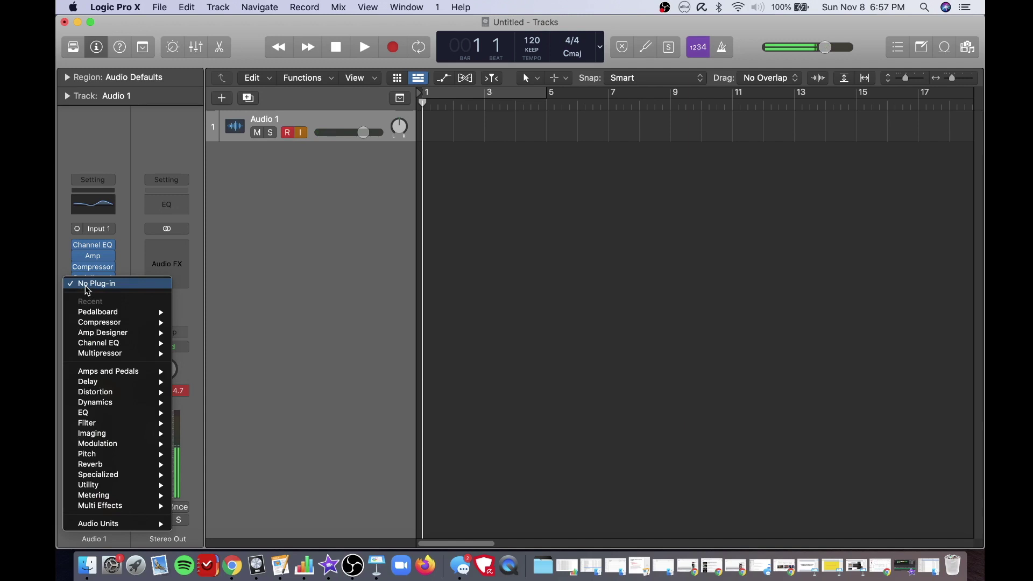
mouse_move(99, 357)
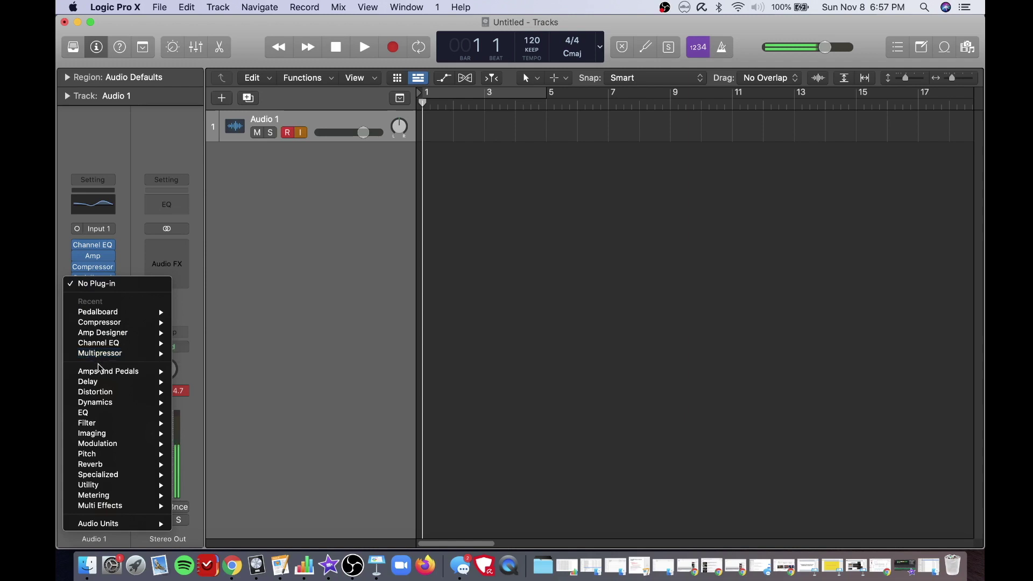
mouse_move(139, 488)
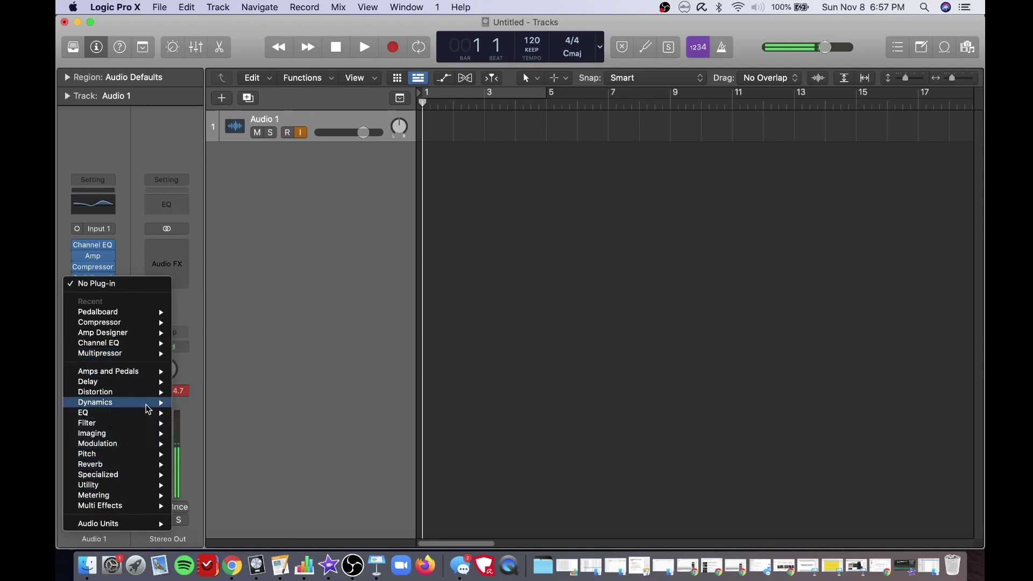
mouse_move(148, 404)
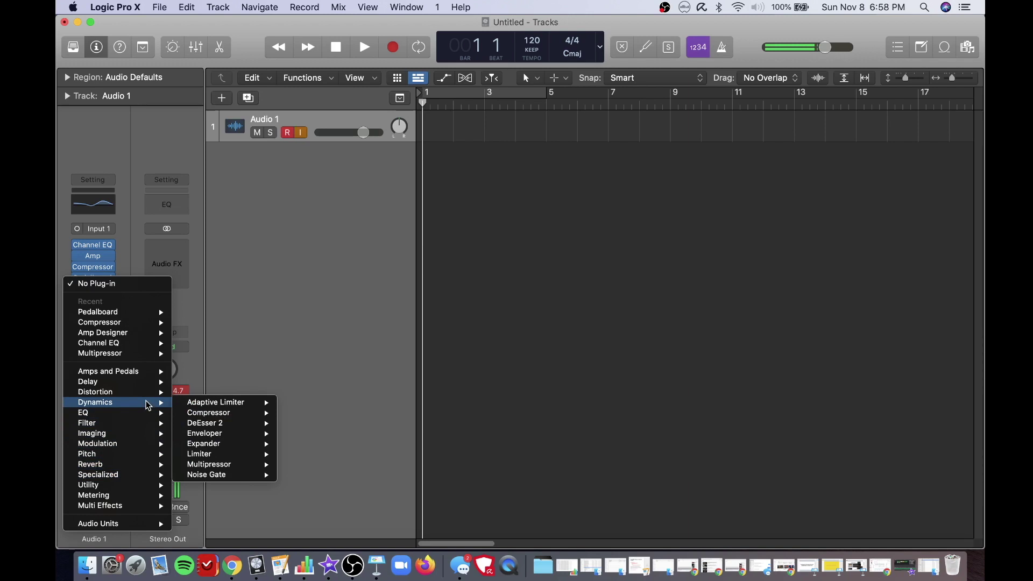
mouse_move(221, 466)
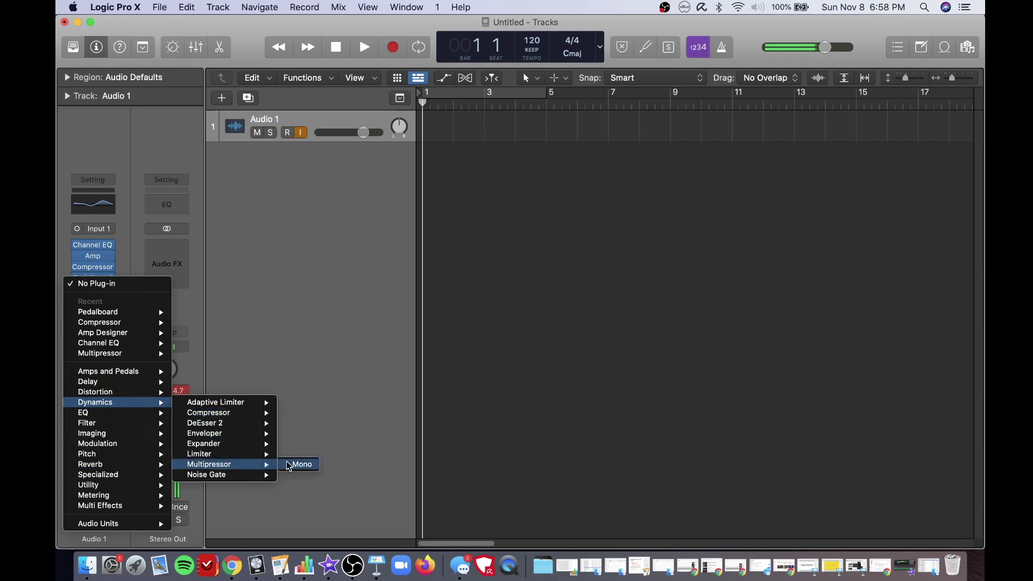
click(302, 465)
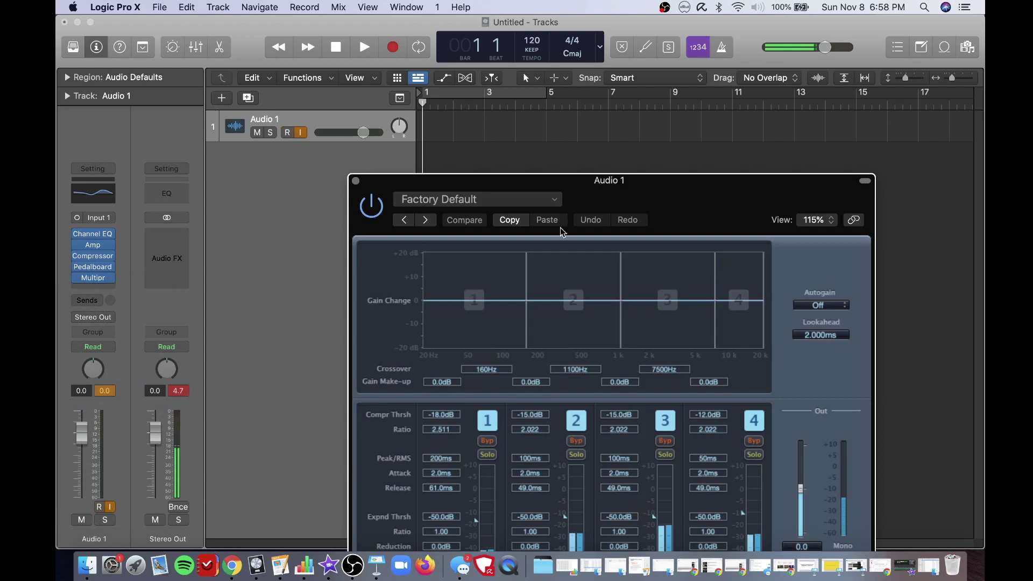
Step: Record a guitar take on Audio 1 running from bar 1 to about bar 11
drag(666, 194, 689, 127)
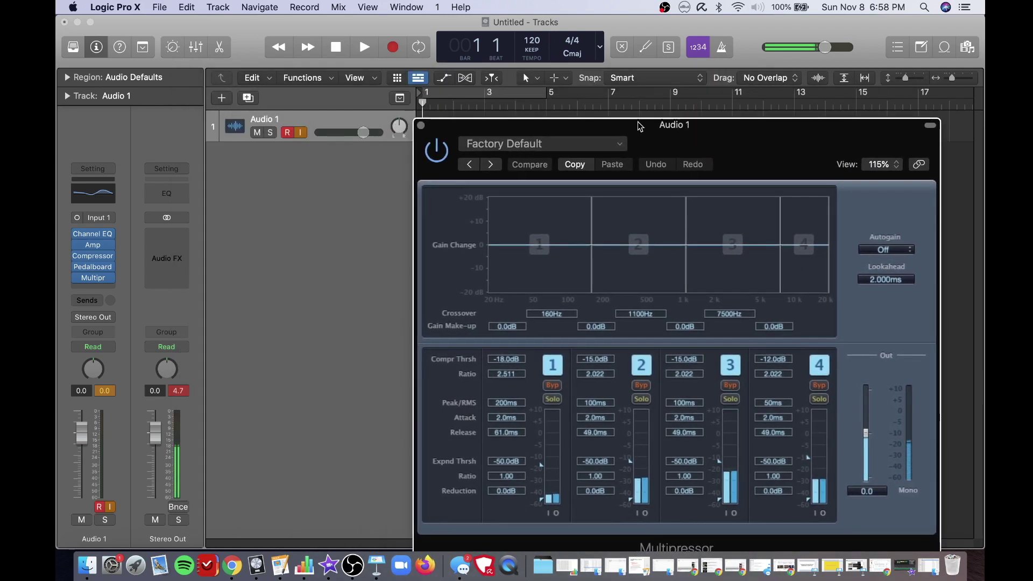
click(392, 53)
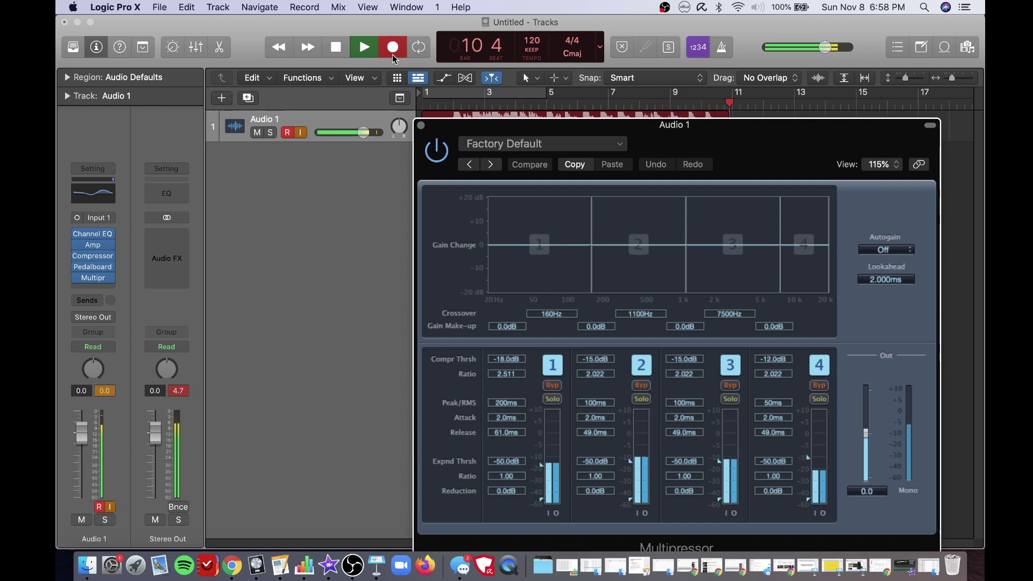
drag(598, 127, 456, 182)
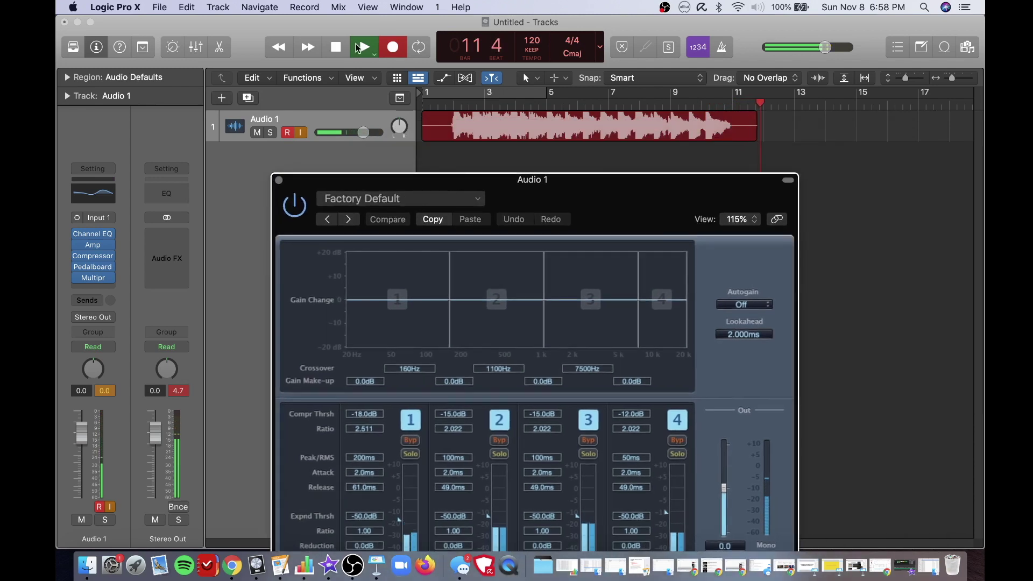
Step: Stop recording, cycle bars 1 to 12, and play the take back from bar 1
click(336, 47)
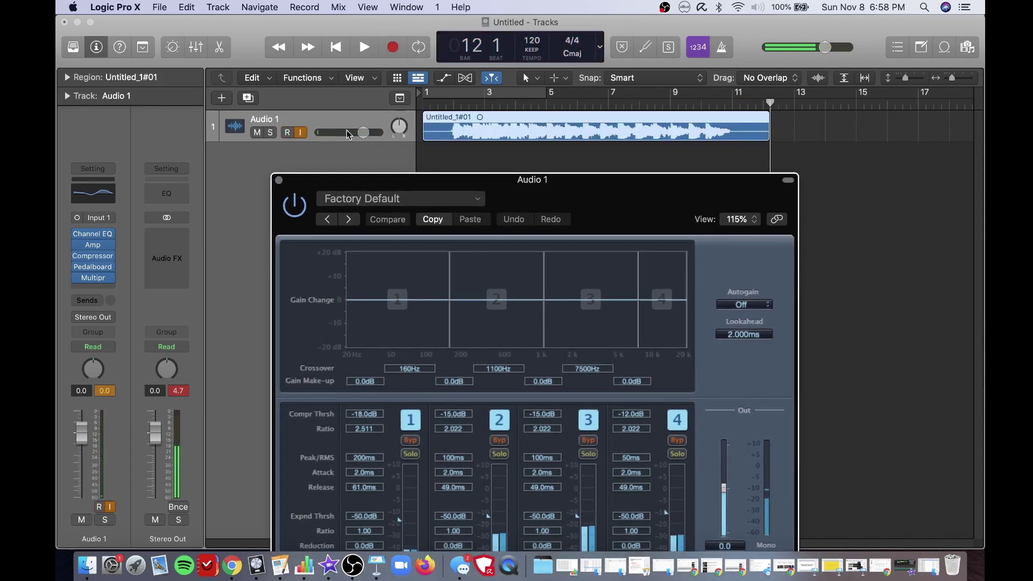
drag(360, 190, 322, 189)
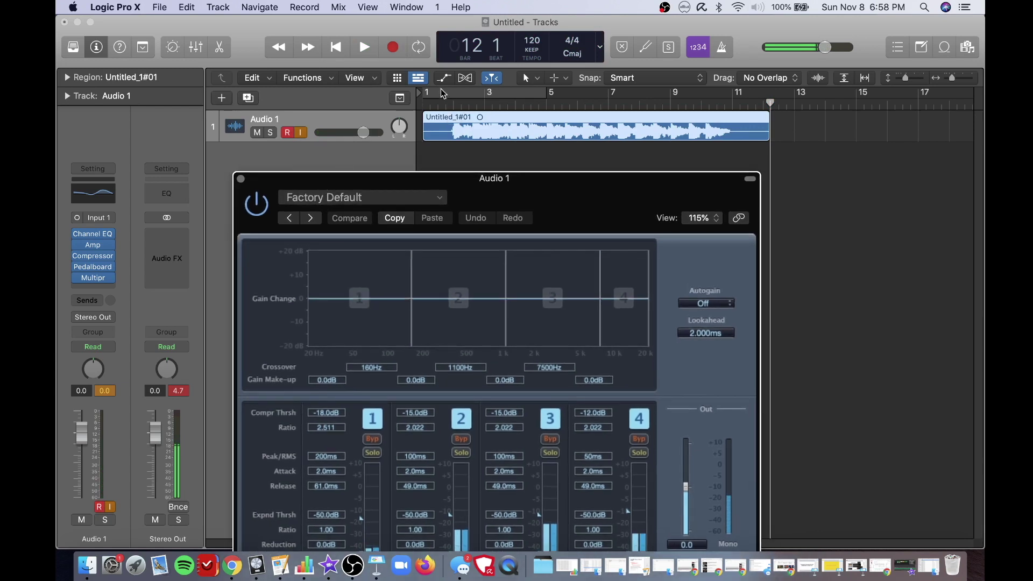
click(419, 48)
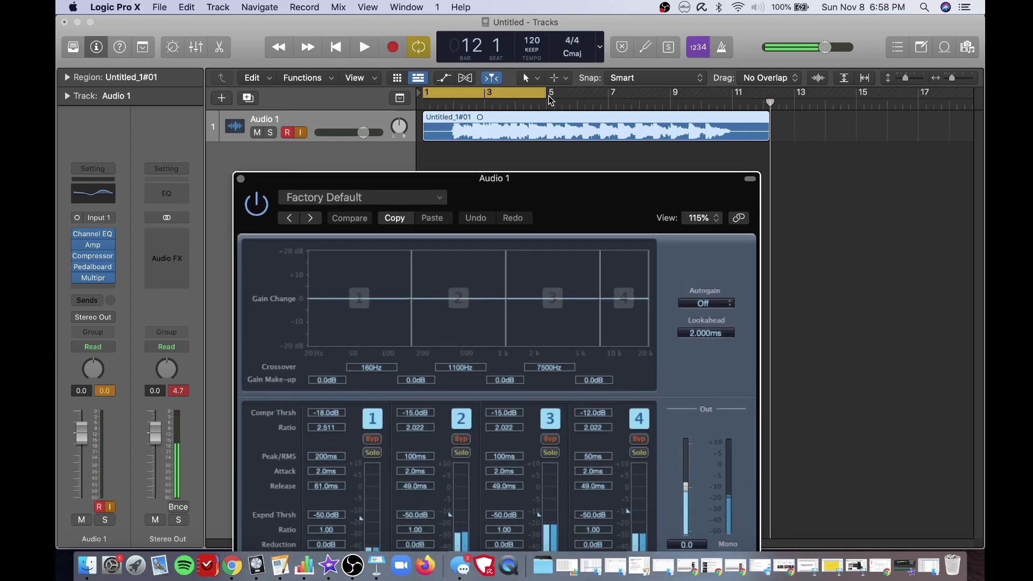
drag(548, 96, 769, 95)
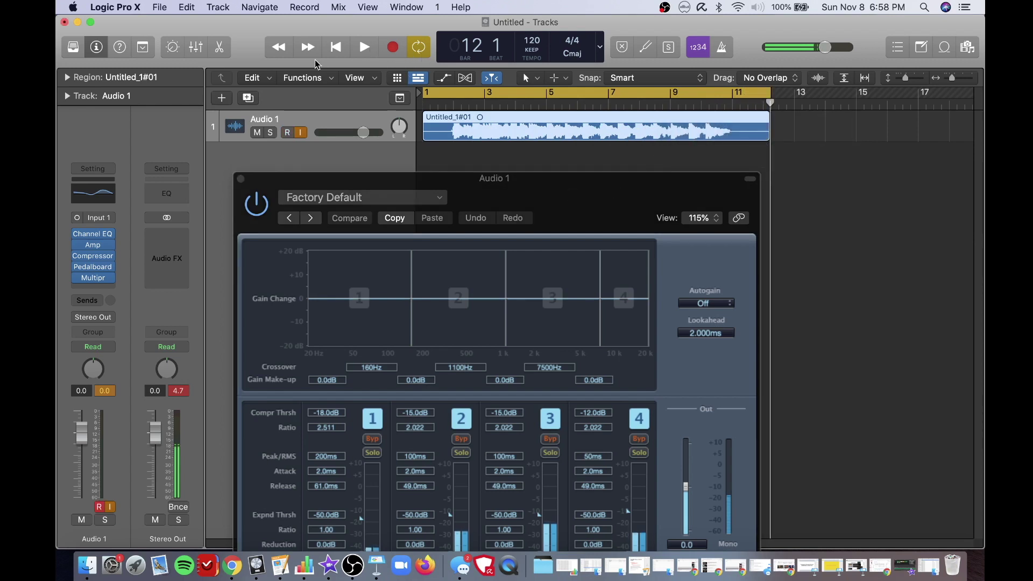
click(338, 52)
click(357, 52)
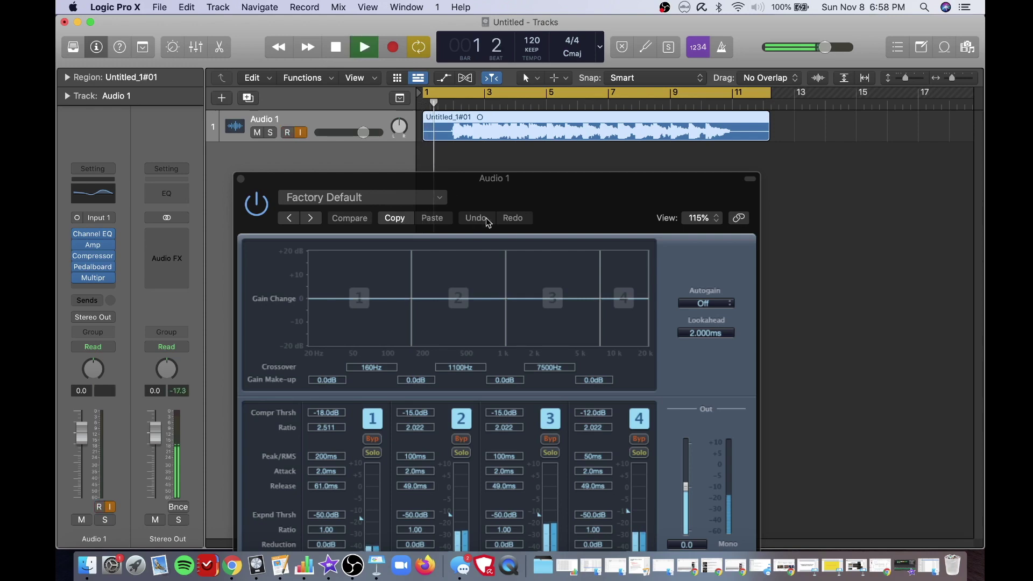
drag(520, 186, 453, 47)
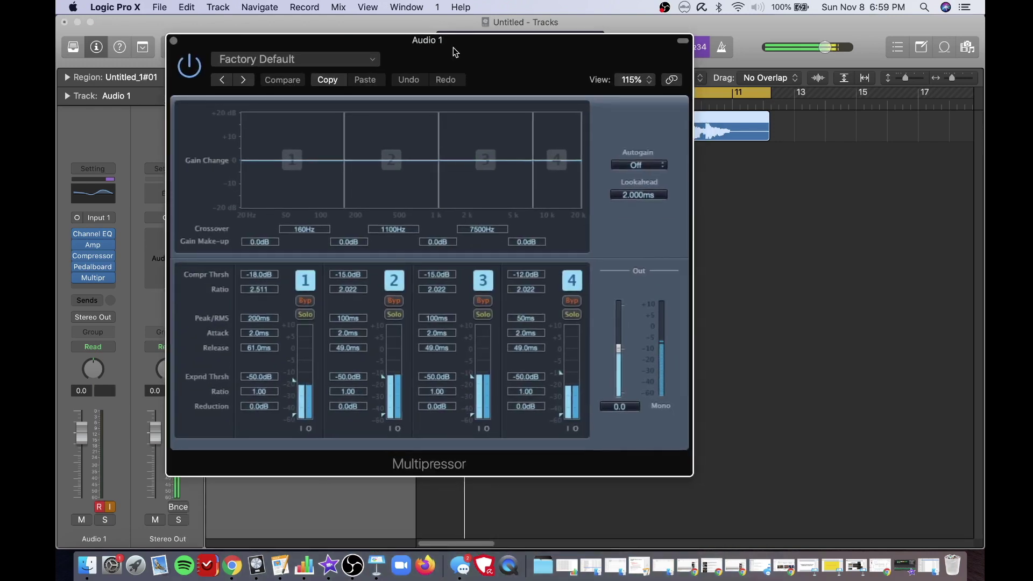
Step: Balance Multipressor bands 1–4 at -4.5, 4.5, -2.5 and 3.5 dB make-up gain, then close it
drag(291, 160, 290, 184)
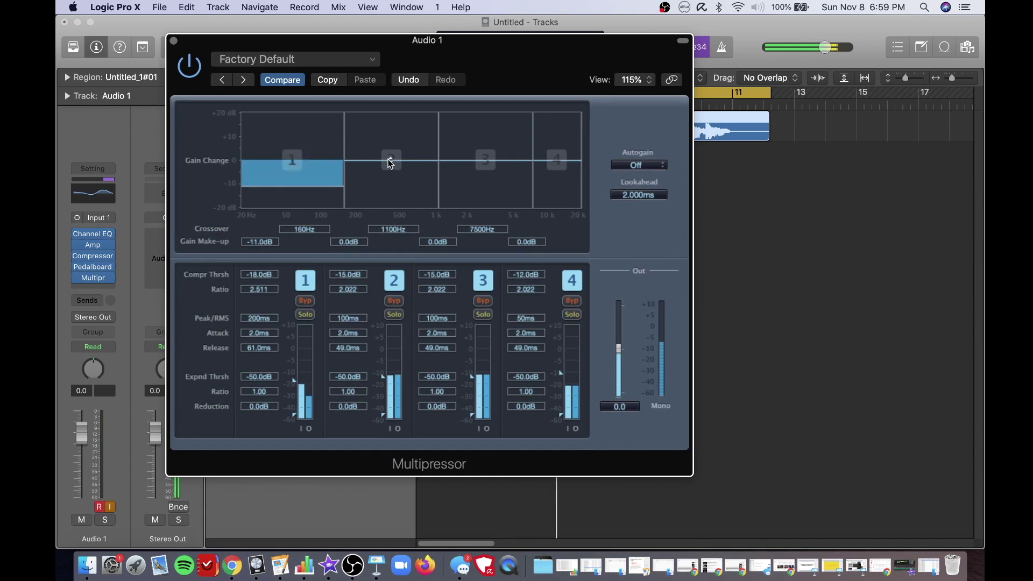
drag(390, 160, 379, 139)
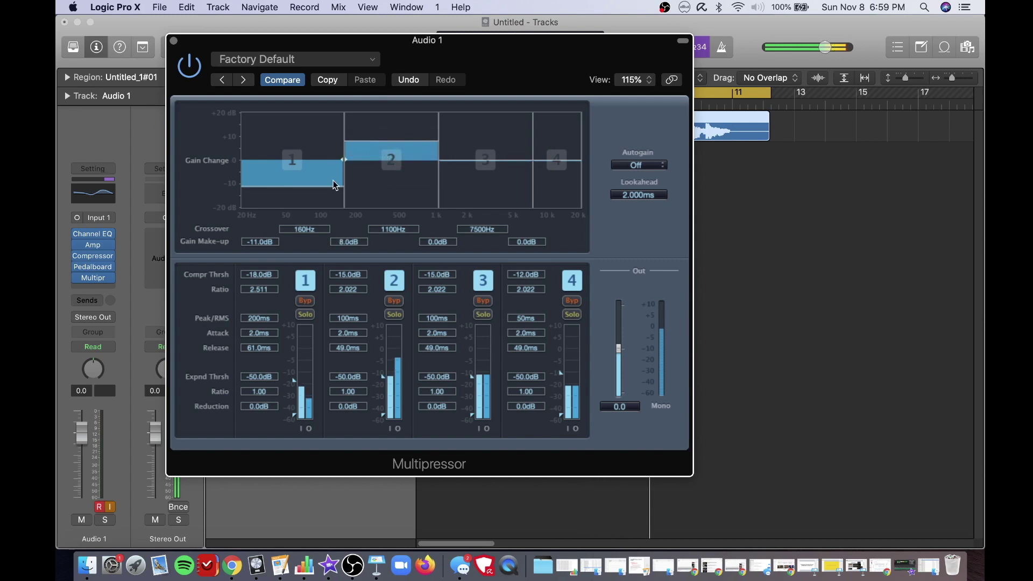
drag(305, 188, 301, 177)
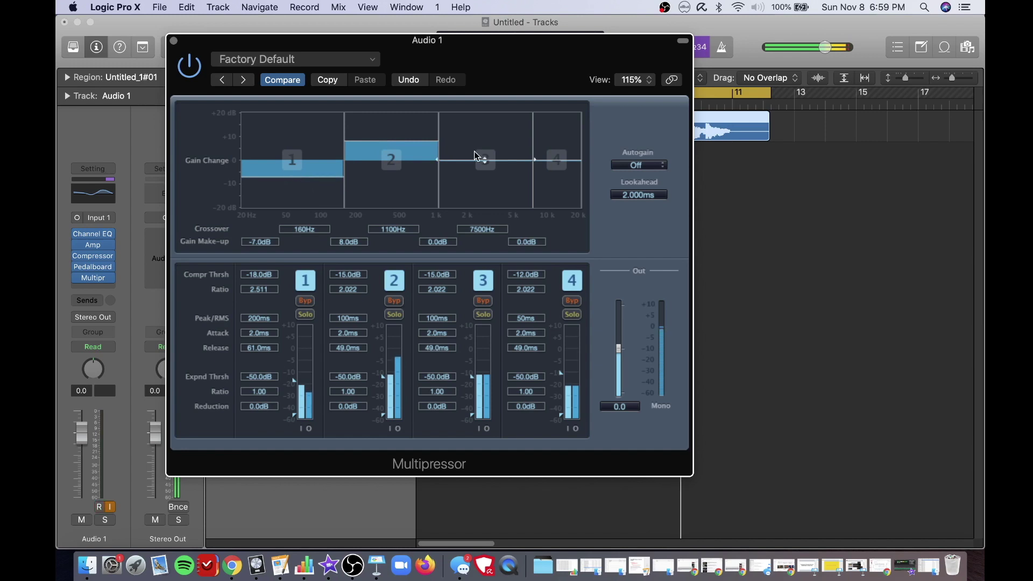
drag(473, 151, 485, 171)
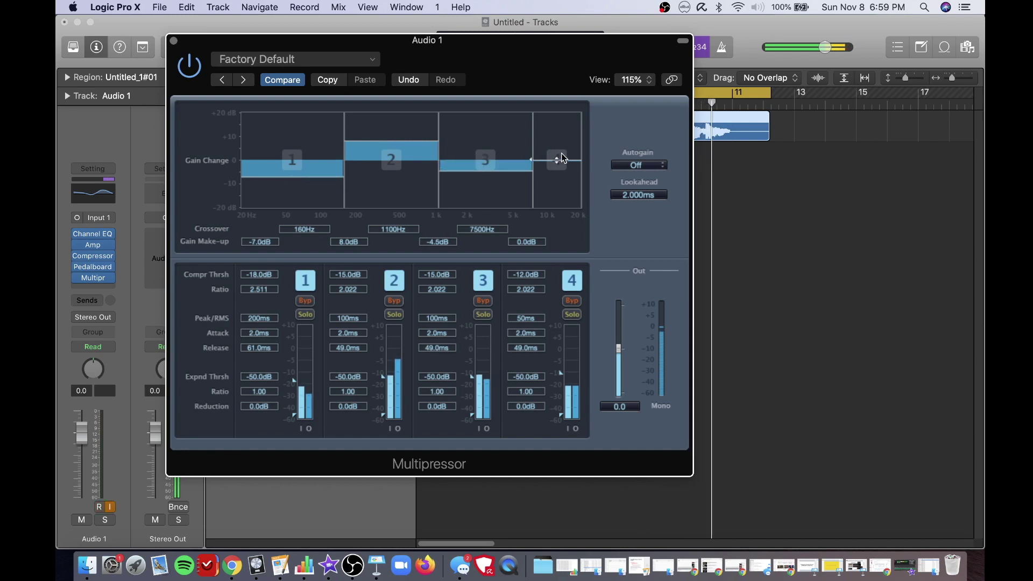
drag(556, 160, 556, 153)
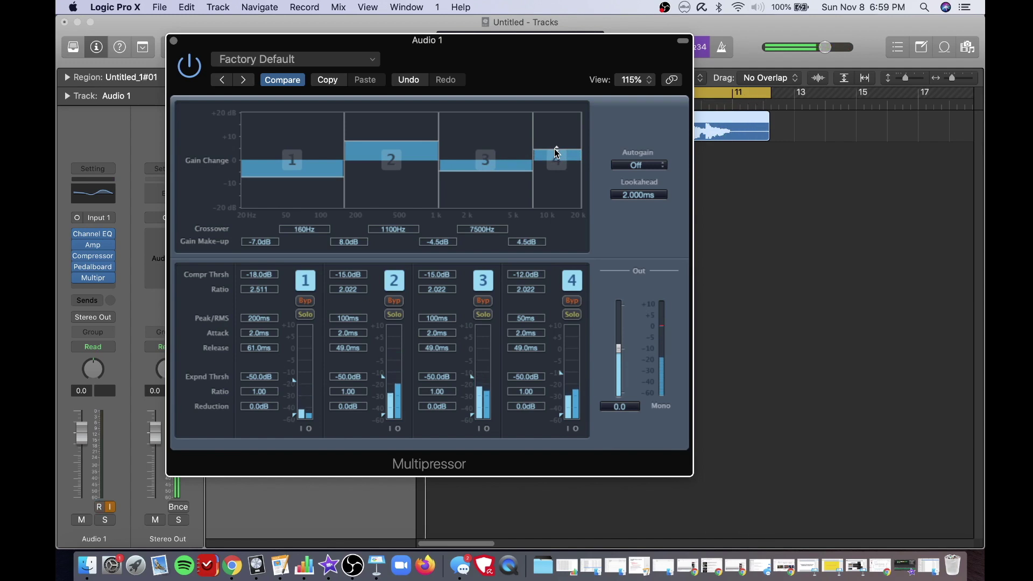
mouse_move(554, 149)
mouse_down()
mouse_move(555, 193)
mouse_move(554, 132)
mouse_move(554, 152)
mouse_up()
drag(485, 171, 485, 166)
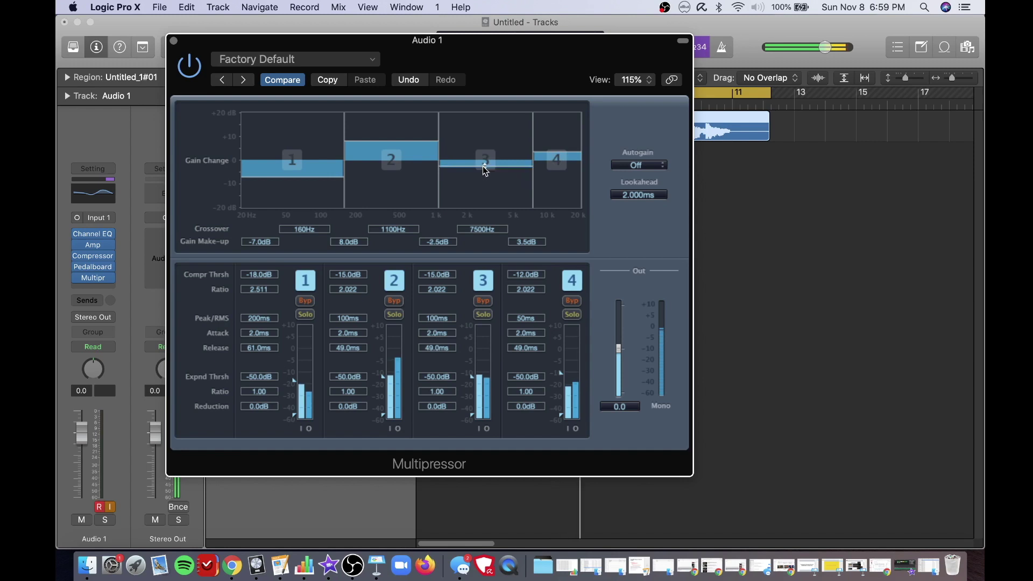
drag(389, 143, 390, 151)
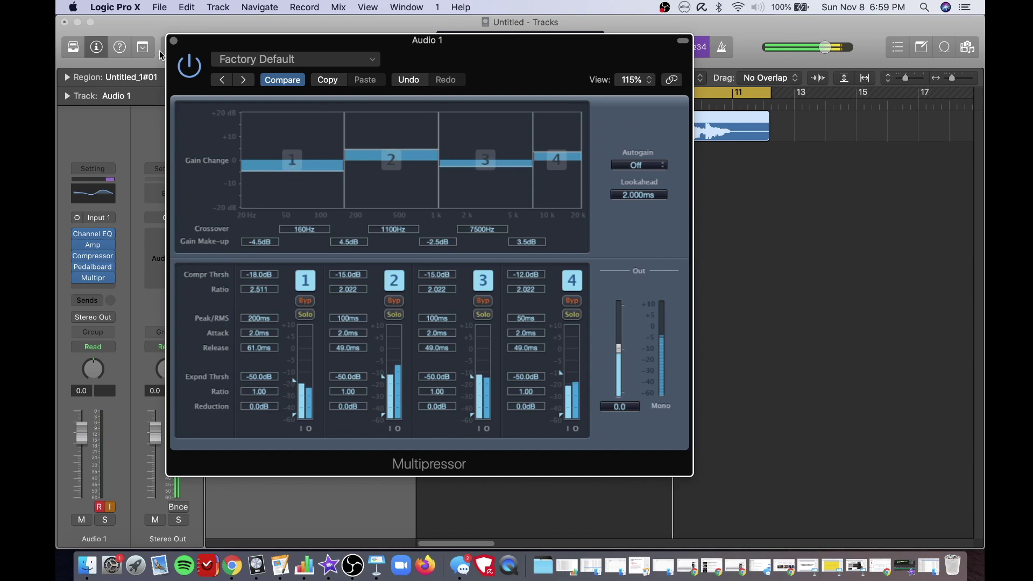
click(173, 40)
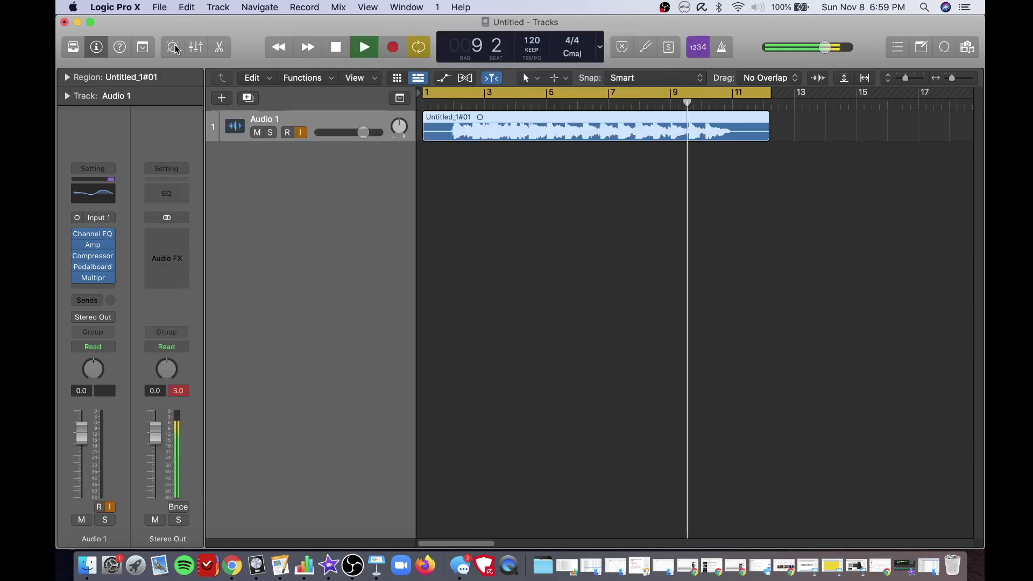
Step: Stop playback, mute Audio 1, and review the Compressor plug-in settings
click(334, 48)
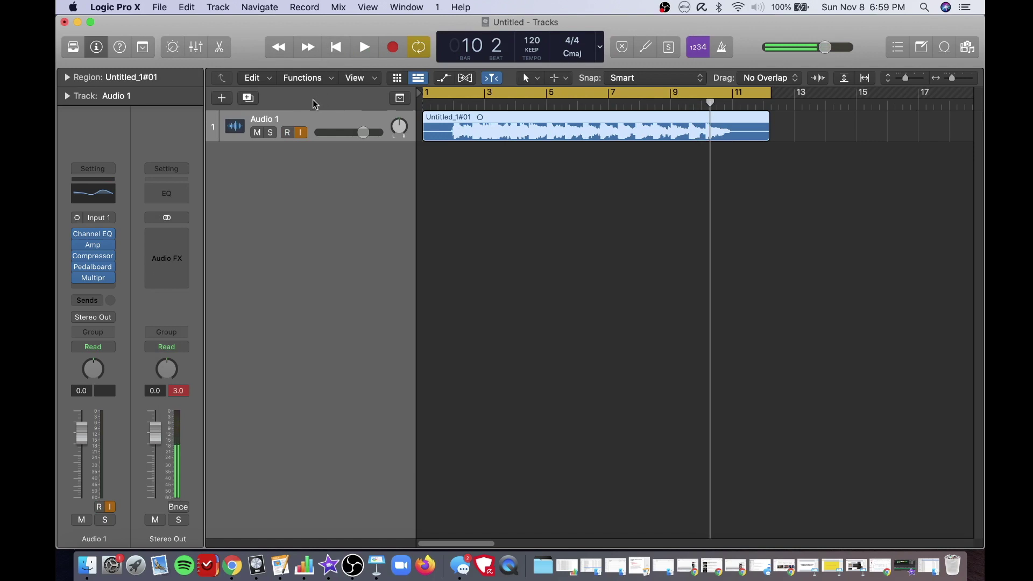
click(257, 134)
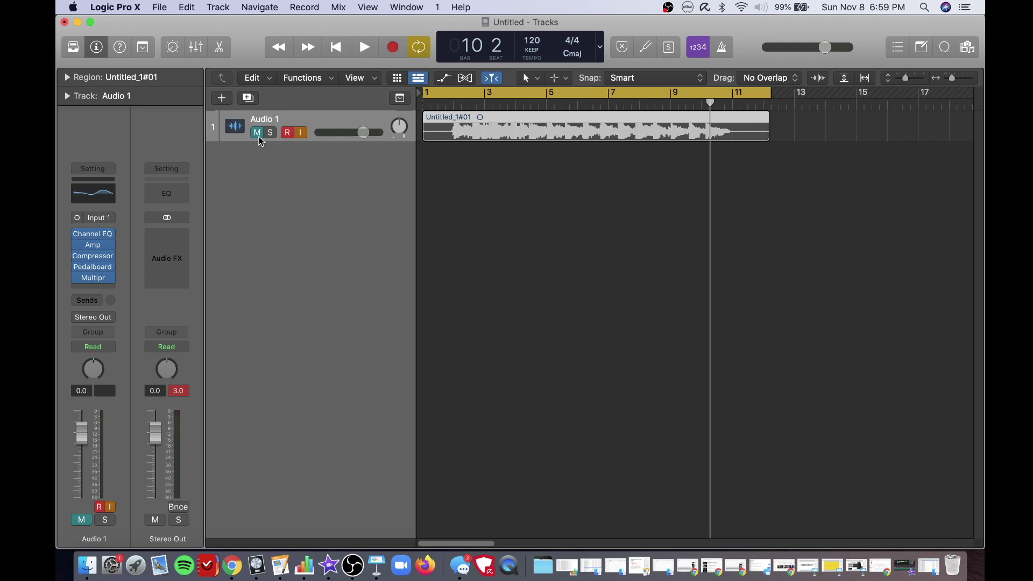
click(91, 259)
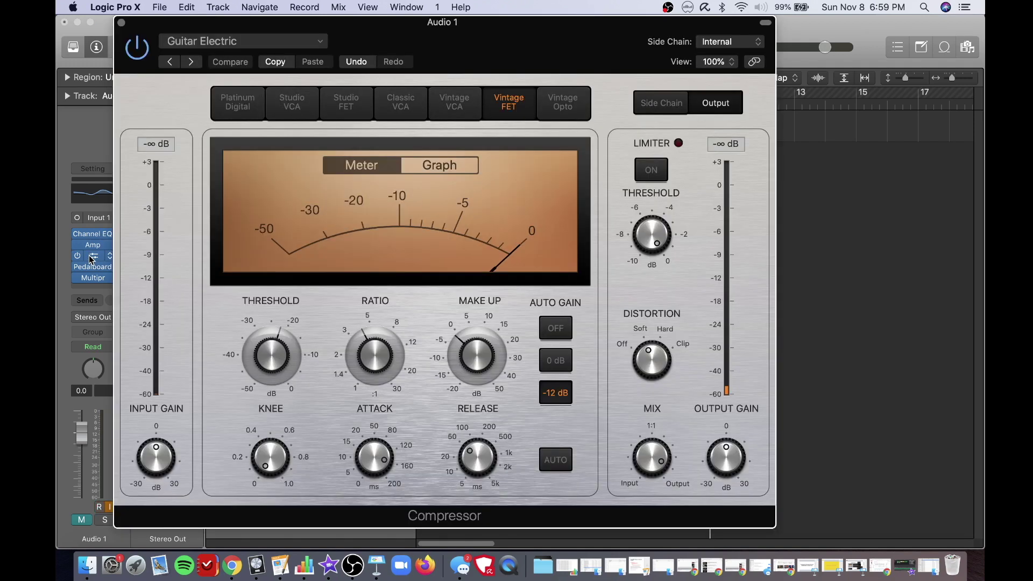
click(121, 24)
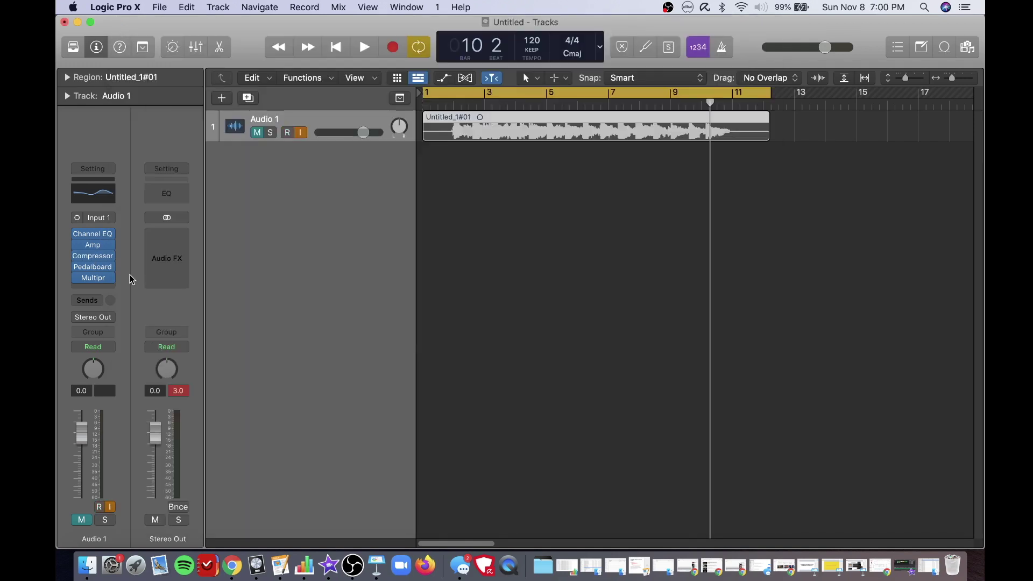
Step: Review the Channel EQ, then bring up Audio 1's channel strip settings list
mouse_move(106, 269)
click(93, 197)
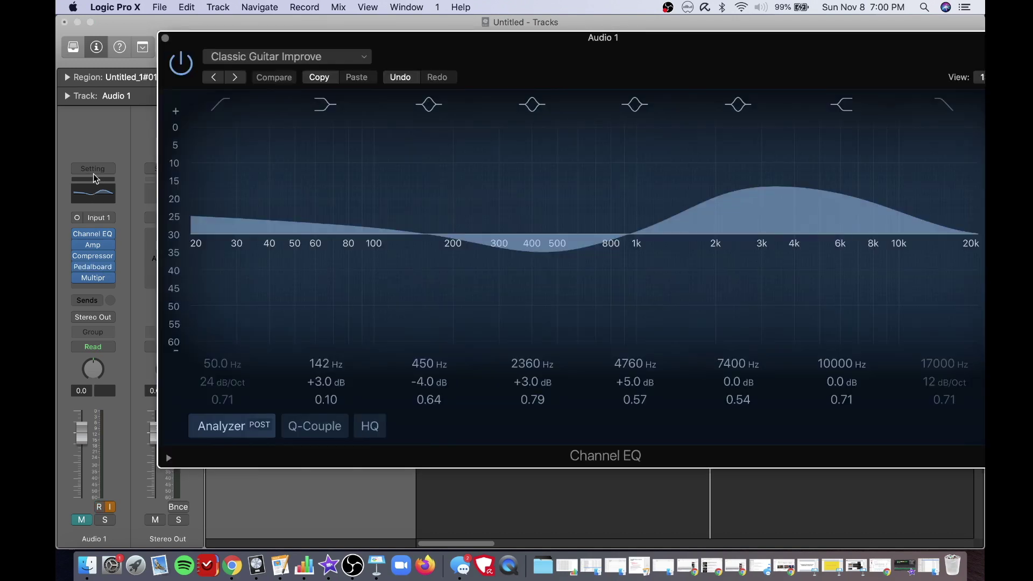
click(166, 40)
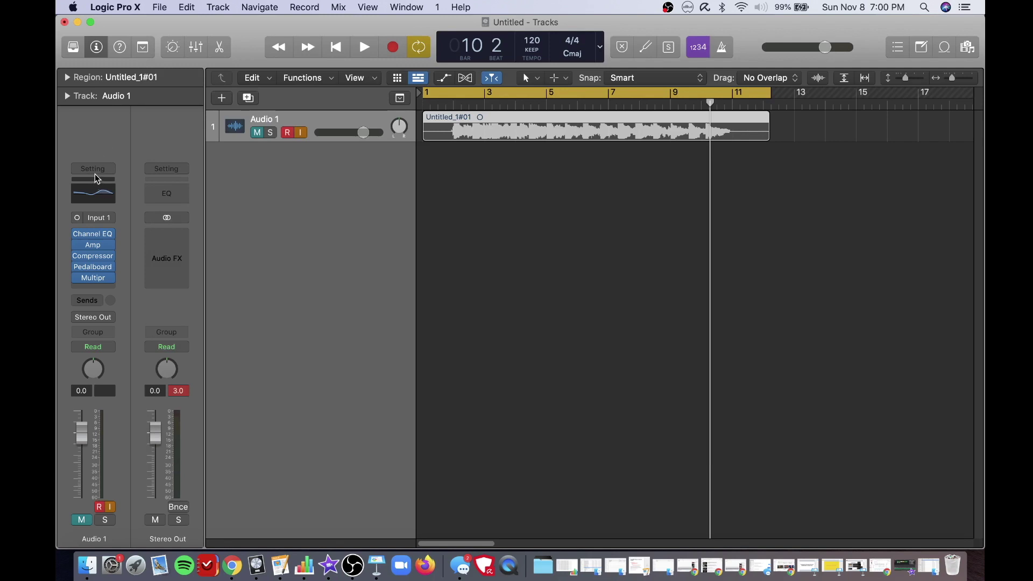
click(95, 174)
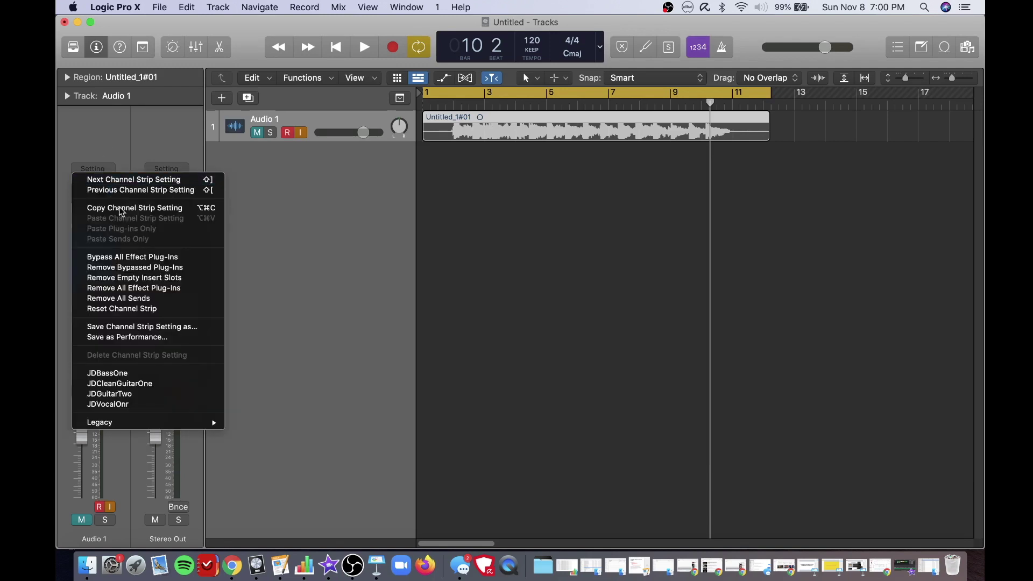
Step: Save Audio 1's channel strip as a user setting named GreatGuitarSound, replacing Untitled
click(152, 330)
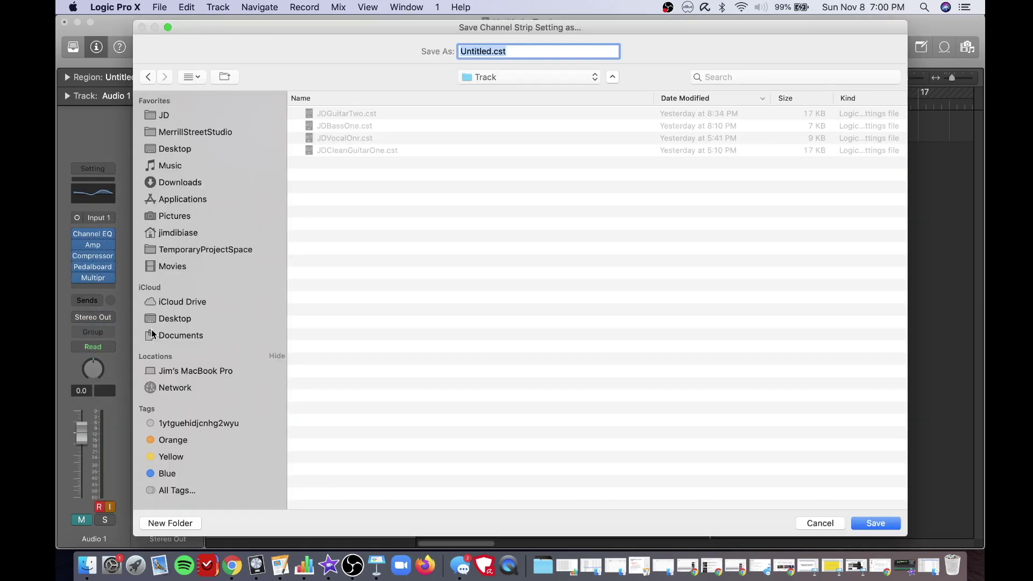
click(504, 51)
key(BackSpace)
key(BackSpace)
key(BackSpace)
key(BackSpace)
key(BackSpace)
key(BackSpace)
key(BackSpace)
key(BackSpace)
text(NewChan)
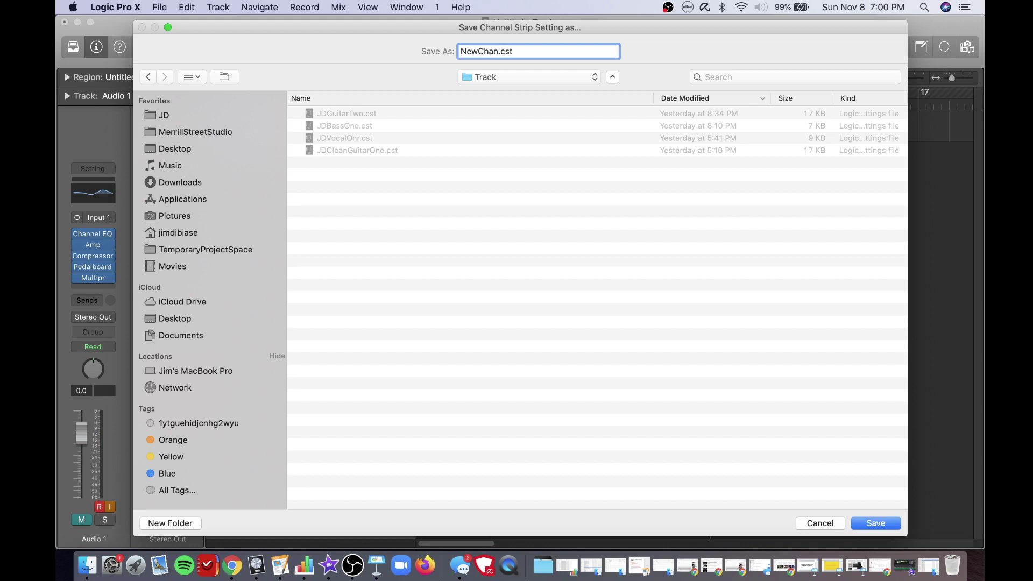
key(BackSpace)
key(BackSpace)
key(BackSpace)
key(BackSpace)
key(BackSpace)
key(BackSpace)
key(BackSpace)
text(GreatGuitarSolo)
key(BackSpace)
key(BackSpace)
text(und)
key(Return)
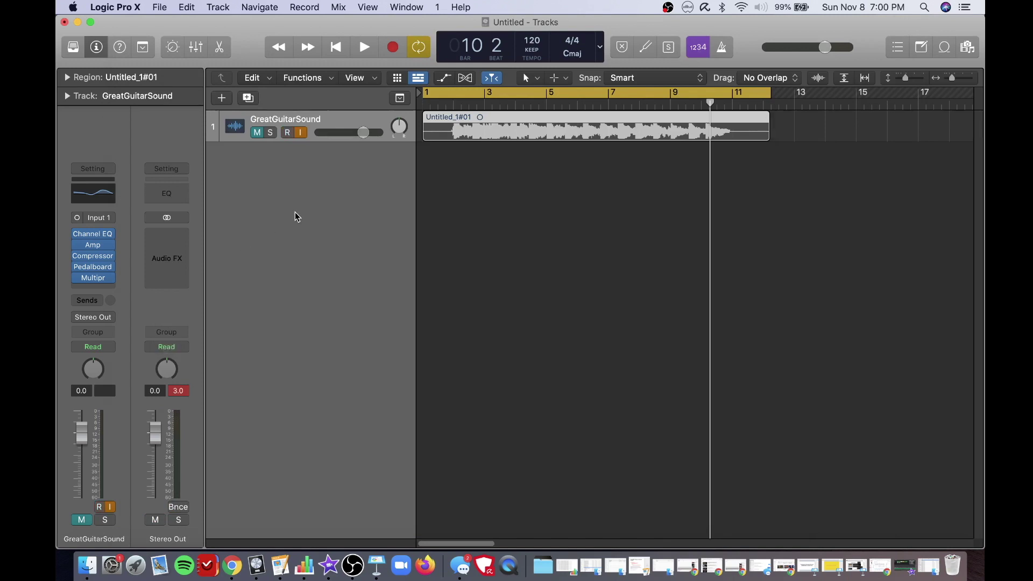
Step: Create one new audio track, Audio 2, and show its channel strip settings list
click(218, 8)
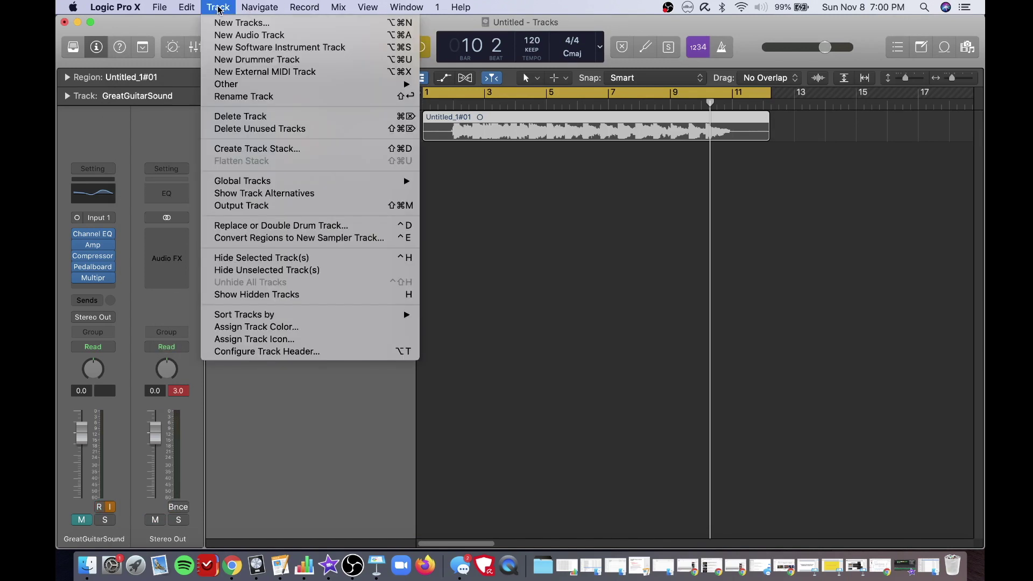
click(219, 17)
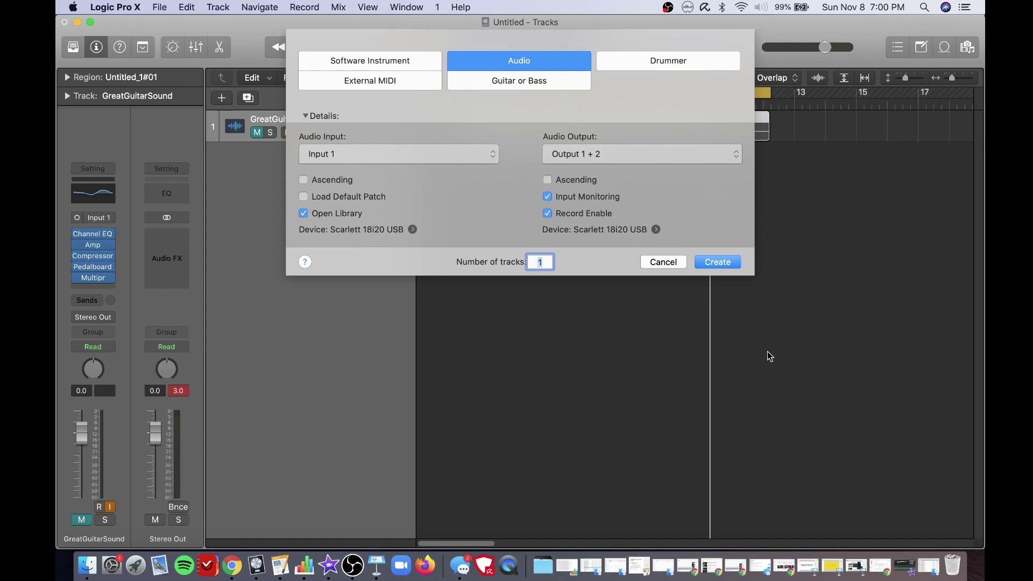
click(721, 262)
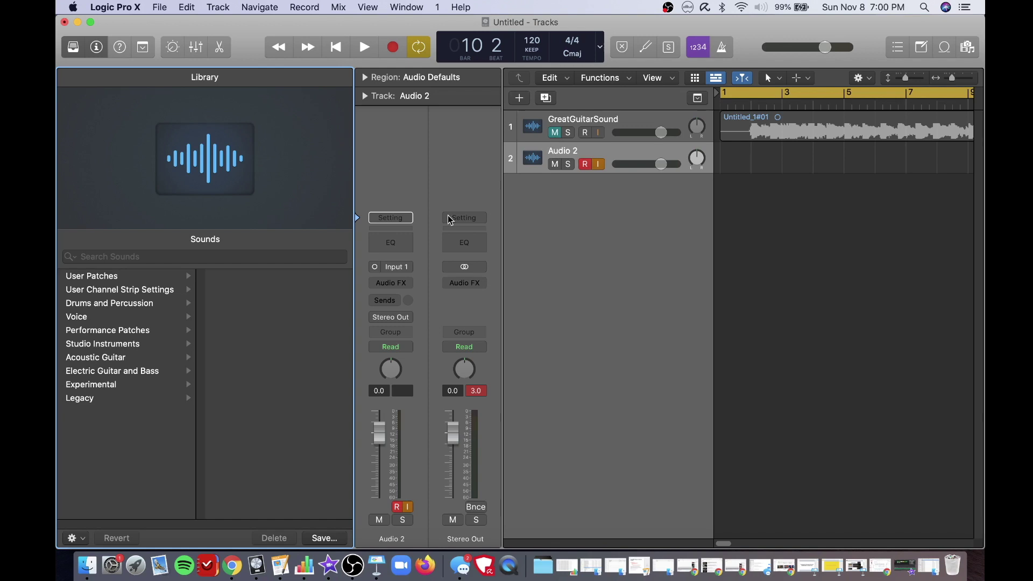
click(392, 219)
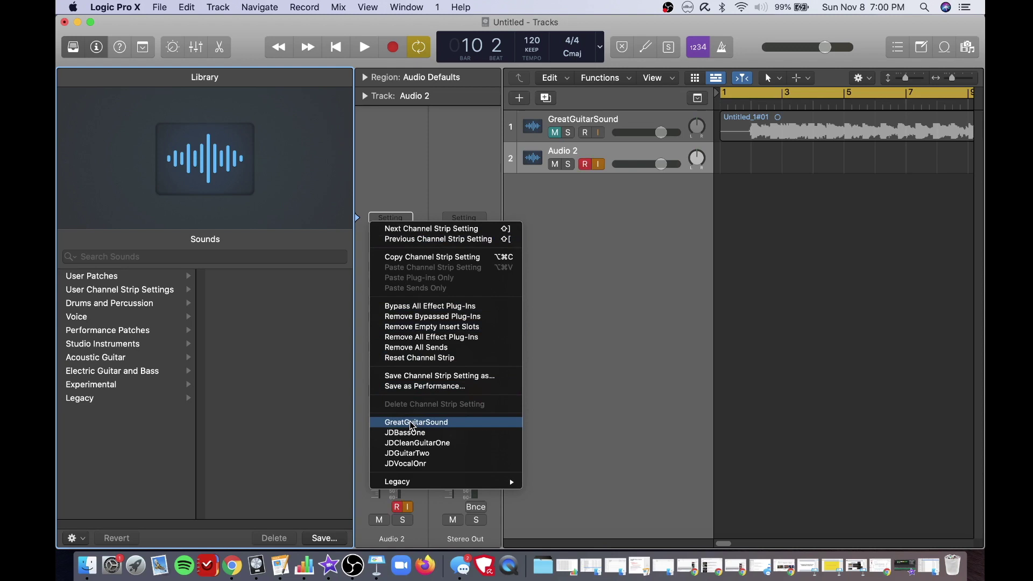
Step: Load GreatGuitarSound onto Audio 2 and inspect its Pedalboard with Retro Chorus and Monster Fuzz
click(401, 423)
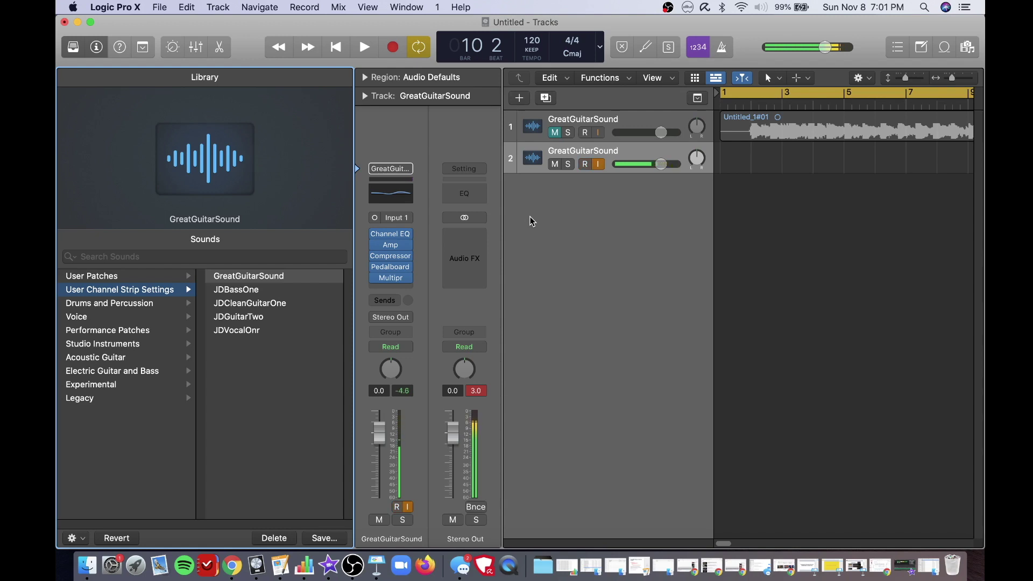
mouse_move(402, 269)
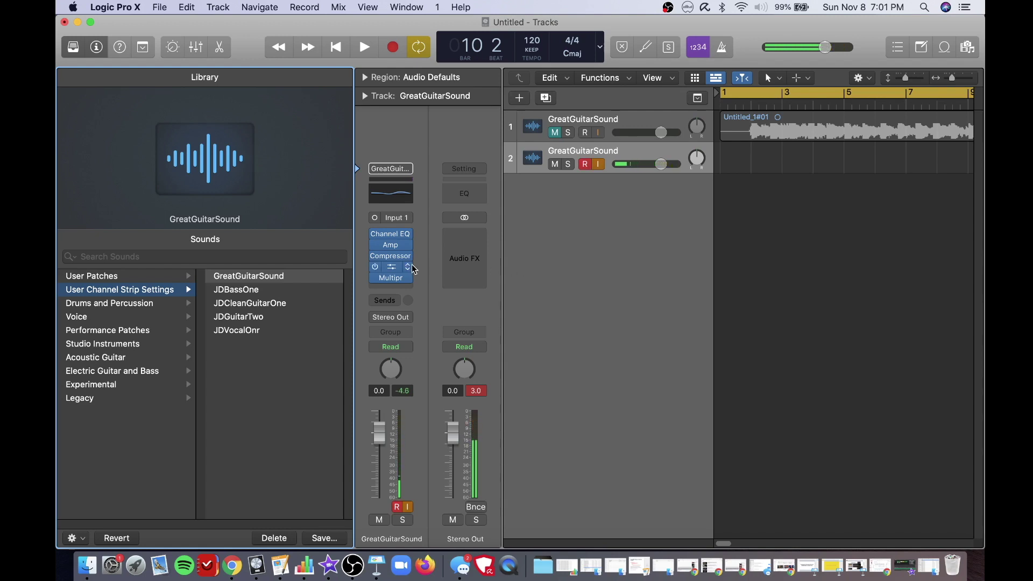
click(391, 271)
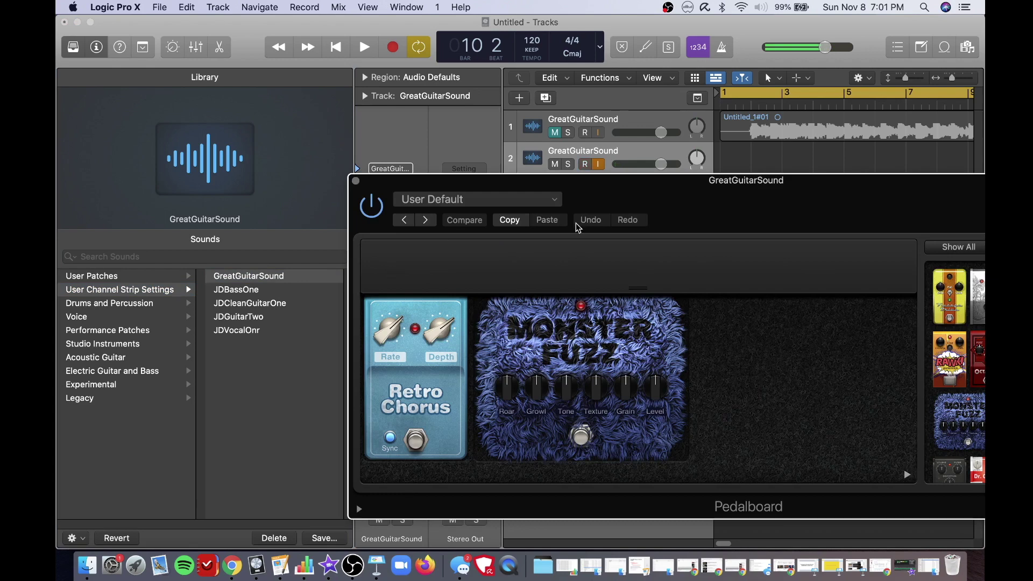
drag(620, 195, 473, 95)
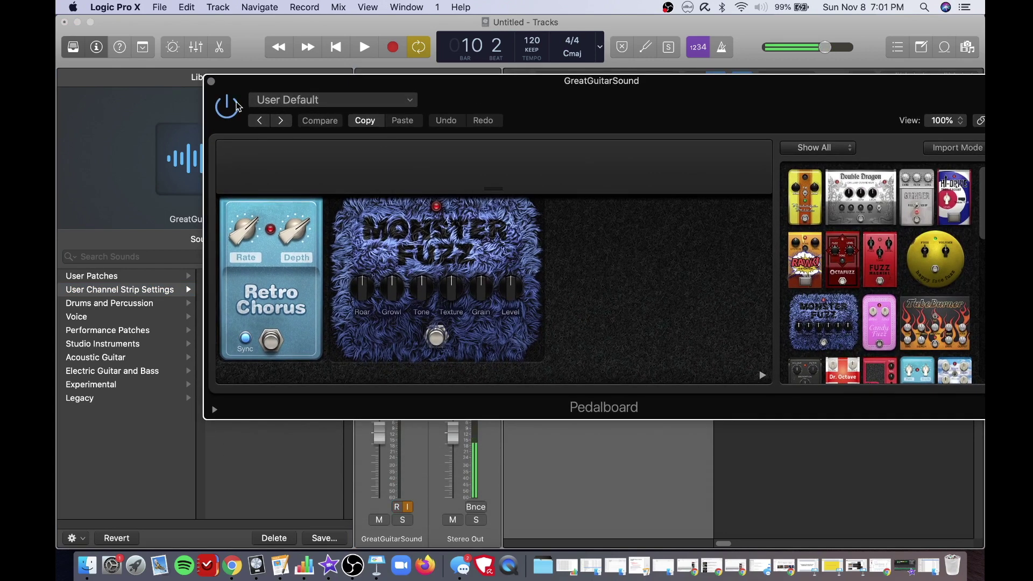
click(210, 81)
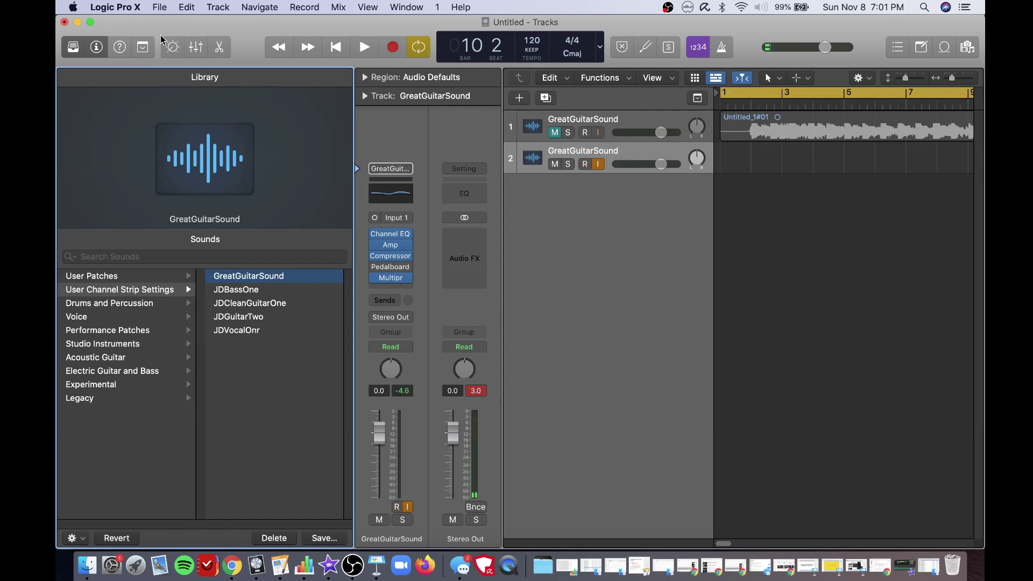
Step: Resave the channel strip as GreatGuitarSound.cst, replacing the existing setting file
click(390, 170)
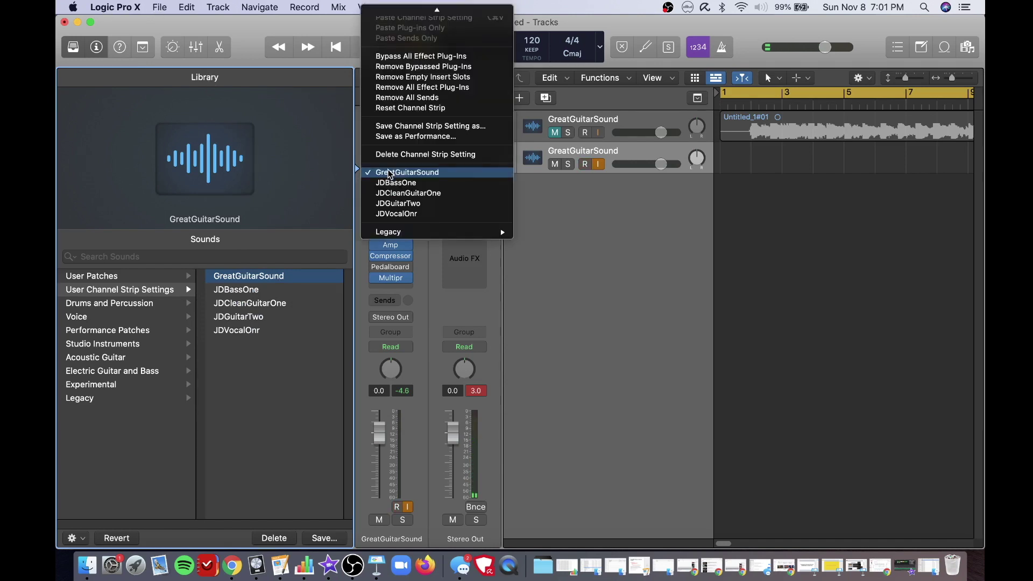
click(401, 131)
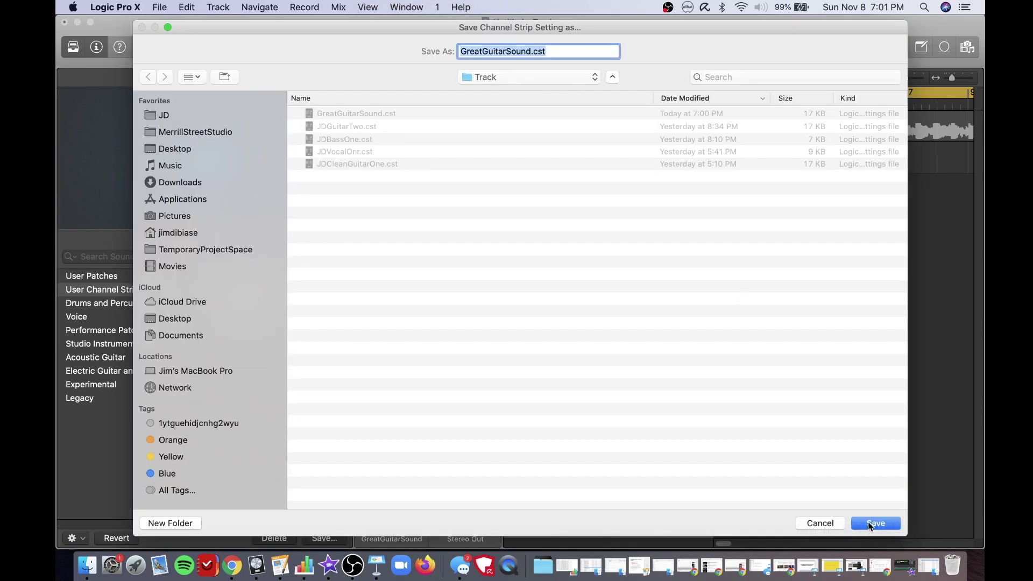
click(870, 523)
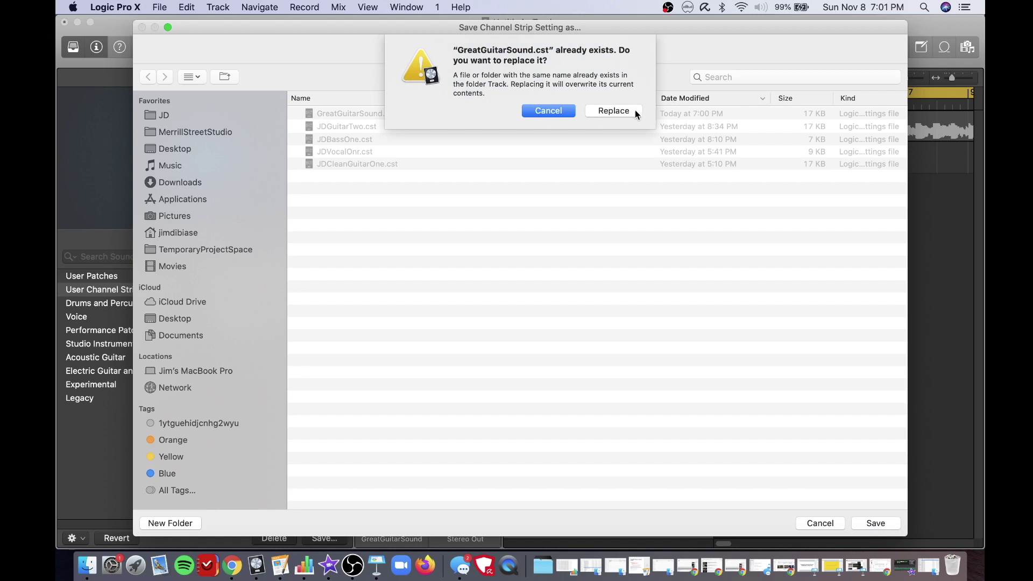
click(635, 112)
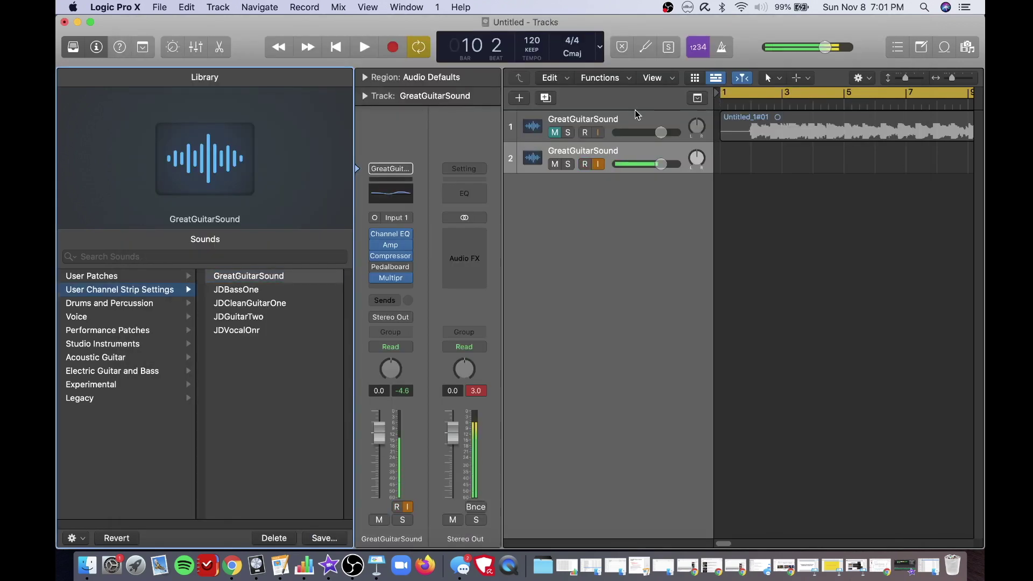